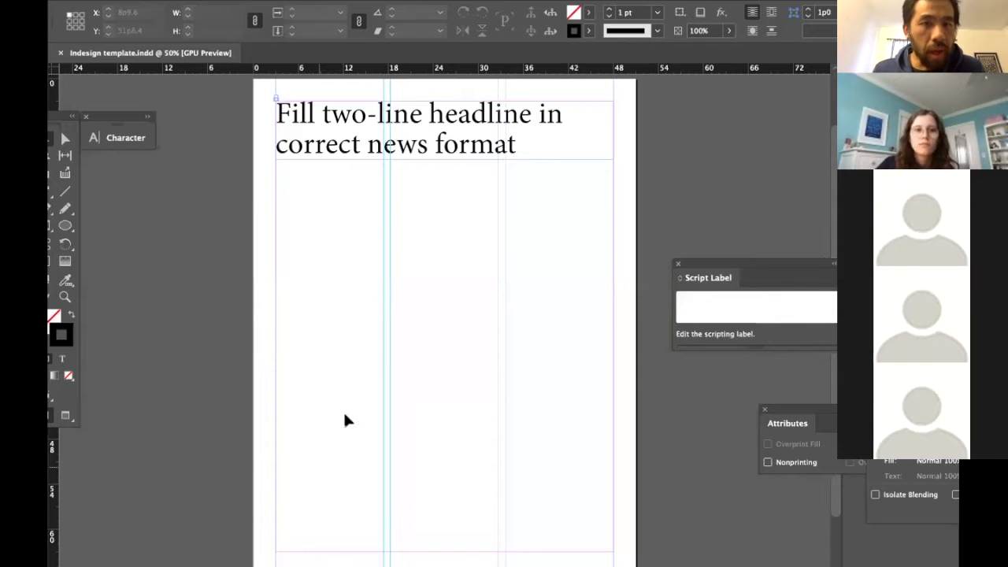
Add two vertical ruler guides along the edges of the second column gutter, the right-hand one at X 33p9.6
scroll(368, 371, down, 2)
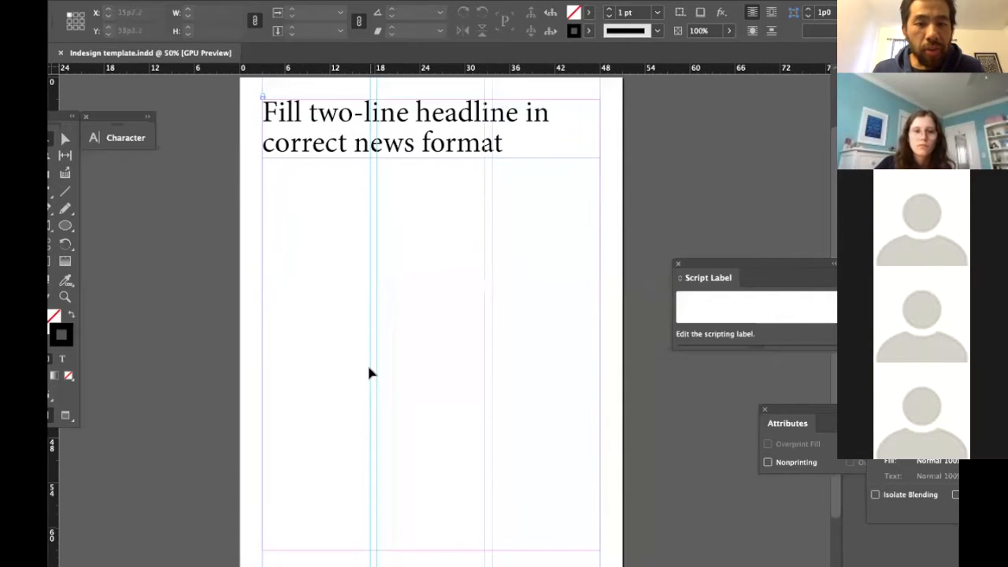
scroll(368, 371, up, 2)
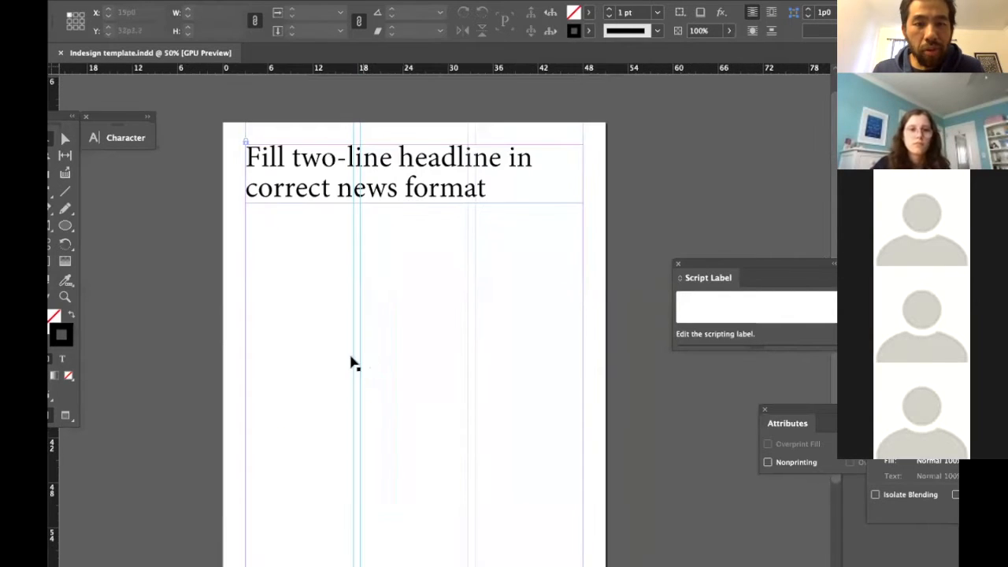
click(389, 392)
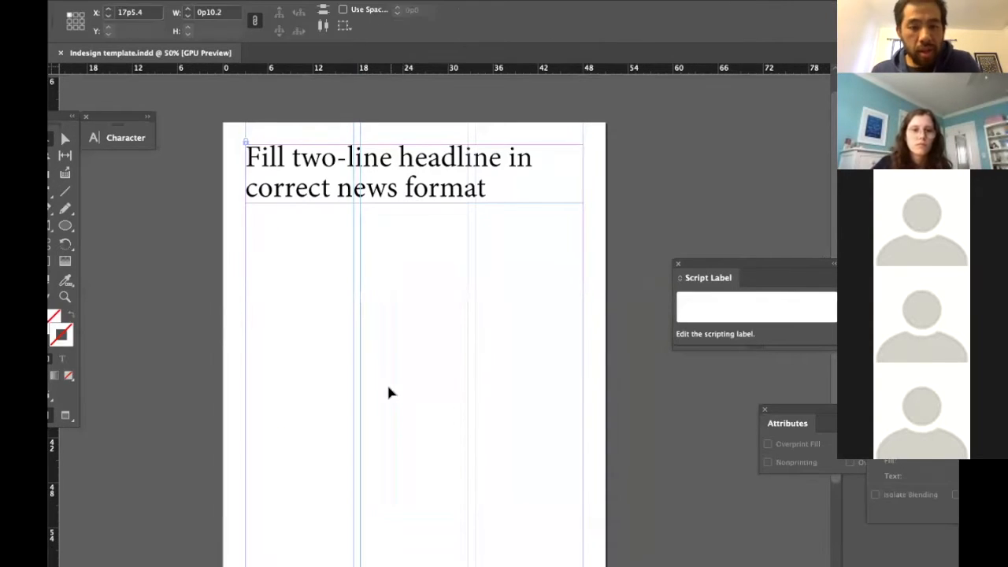
click(292, 330)
drag(55, 453, 466, 429)
drag(52, 484, 475, 445)
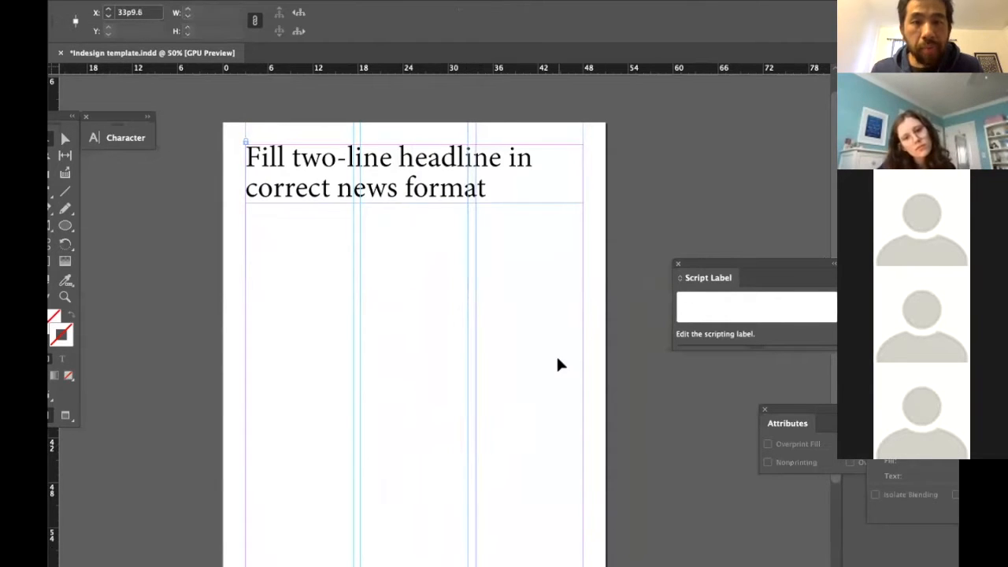
scroll(556, 355, up, 1)
click(418, 222)
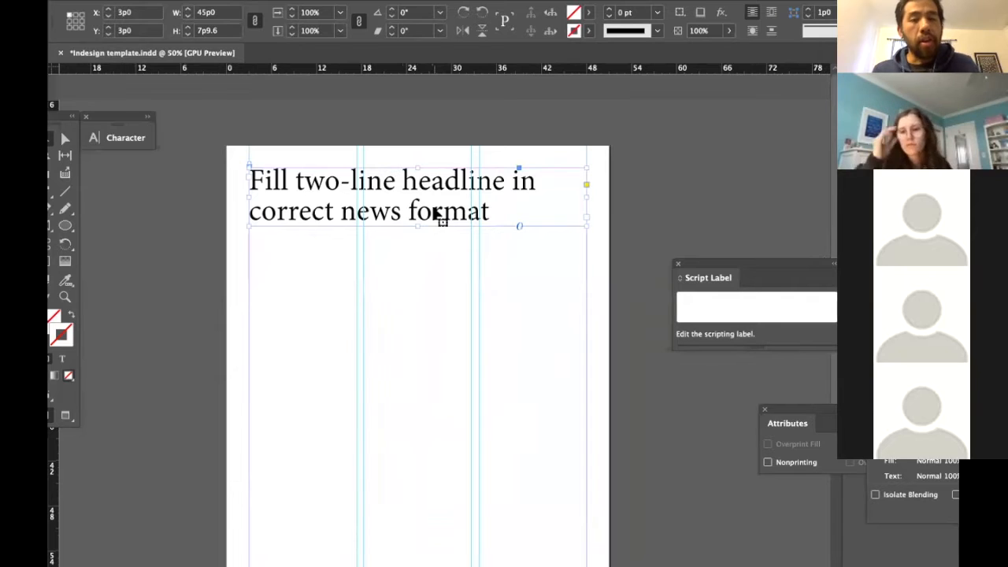
click(614, 216)
drag(586, 207, 585, 286)
key(Escape)
click(661, 250)
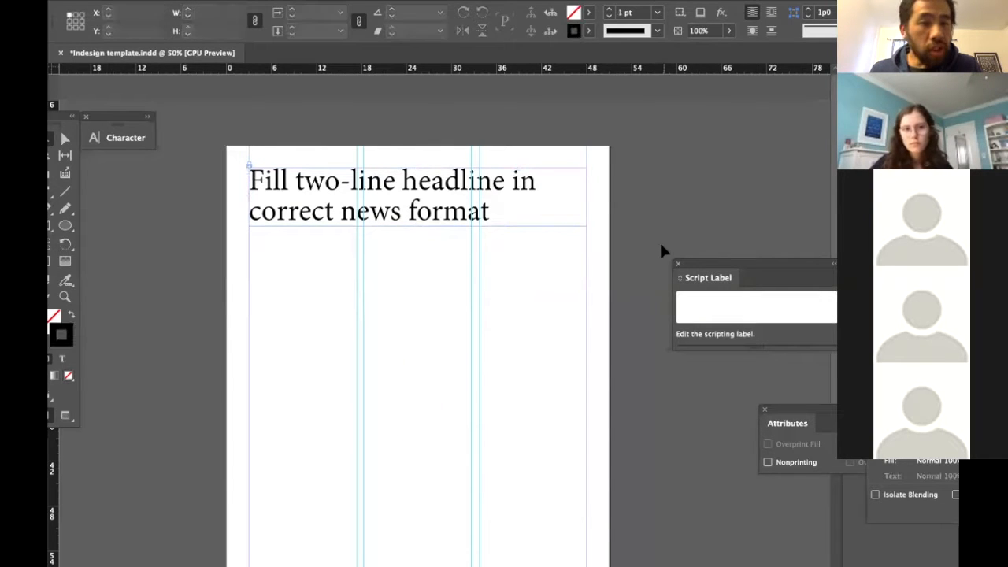
Delete the existing two-line headline text frame from the page
click(298, 224)
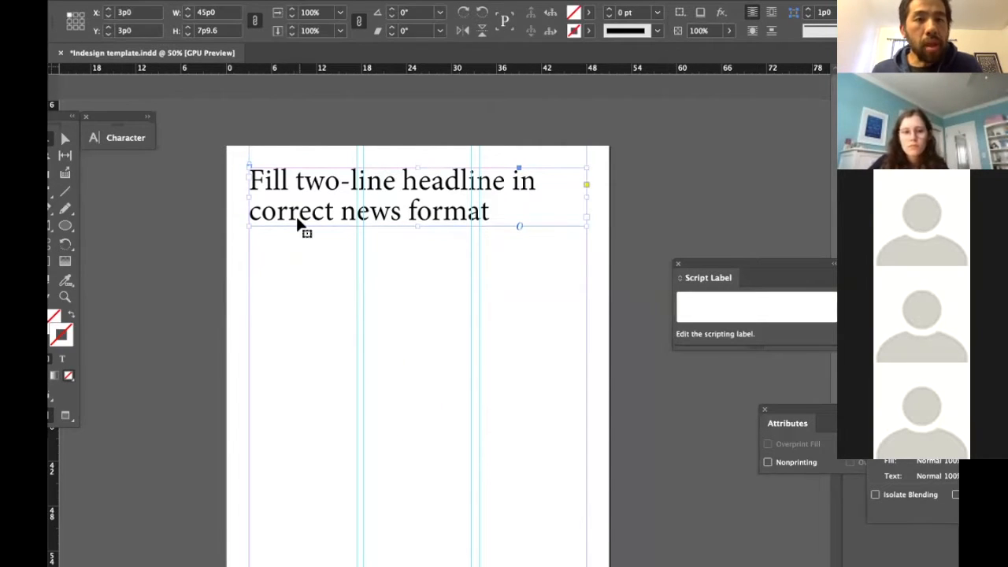
triple_click(299, 216)
double_click(299, 216)
triple_click(299, 216)
click(65, 139)
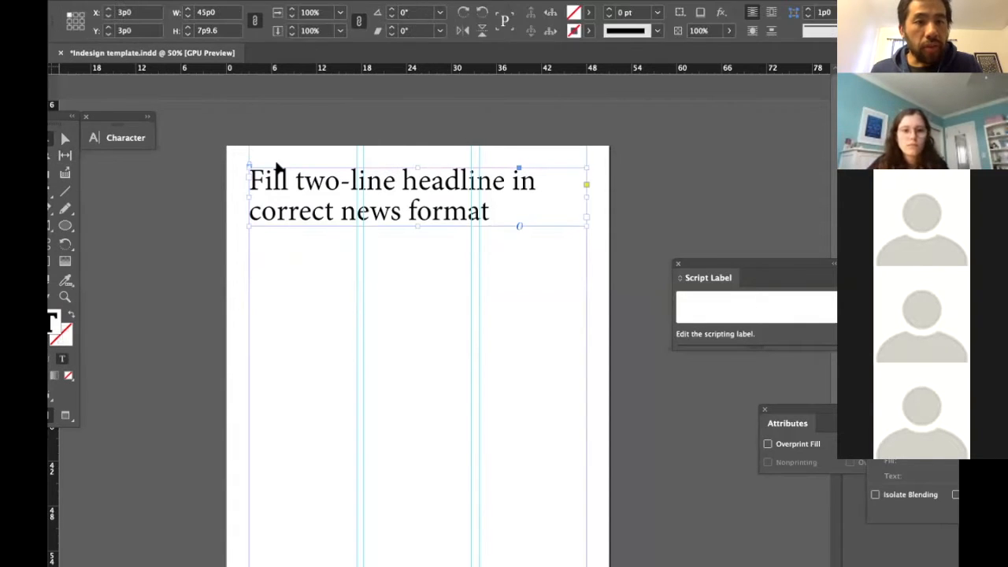
key(Delete)
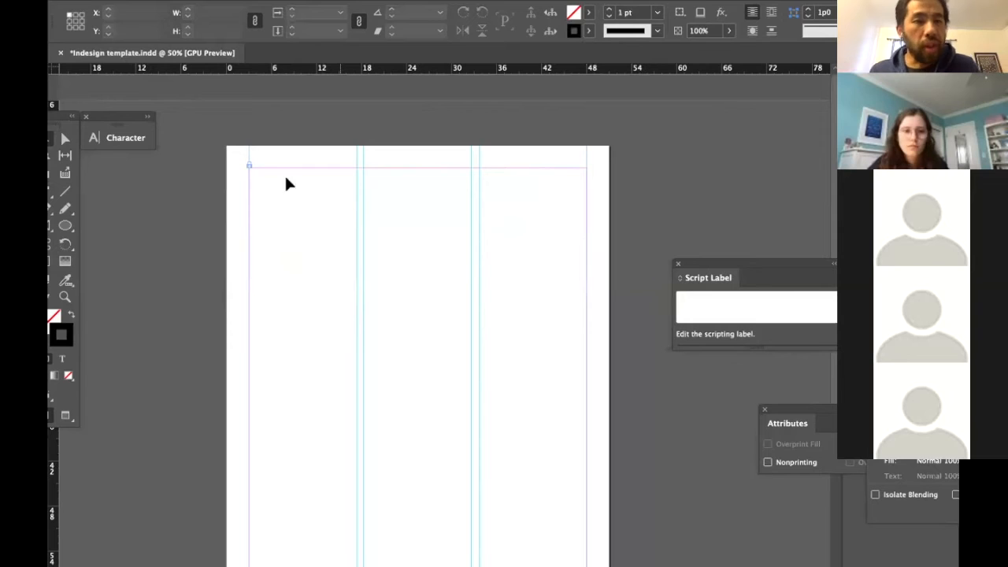
Draw a trial text frame across all three columns from the page's upper margin and delete it
key(t)
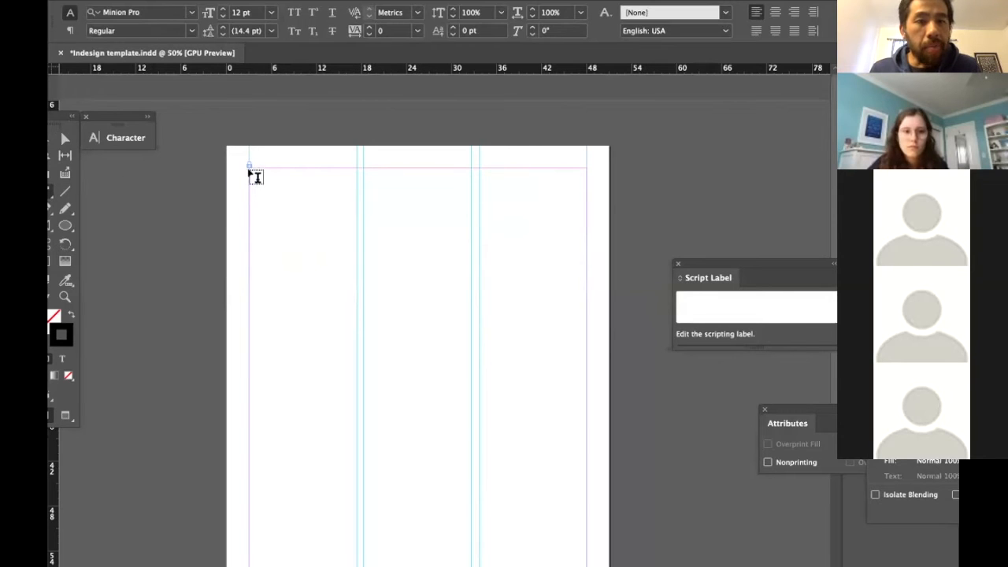
drag(251, 168, 582, 230)
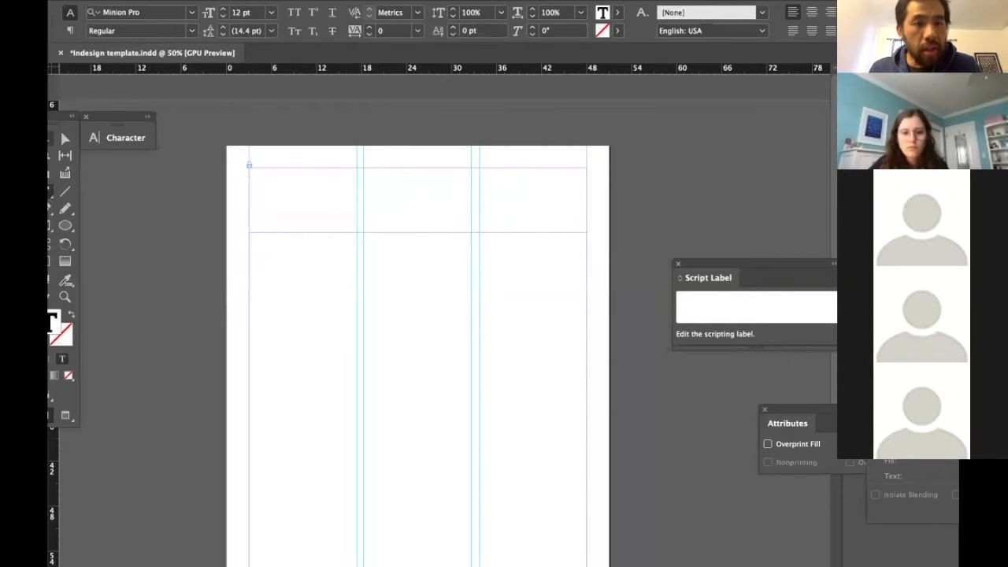
key(Escape)
key(Delete)
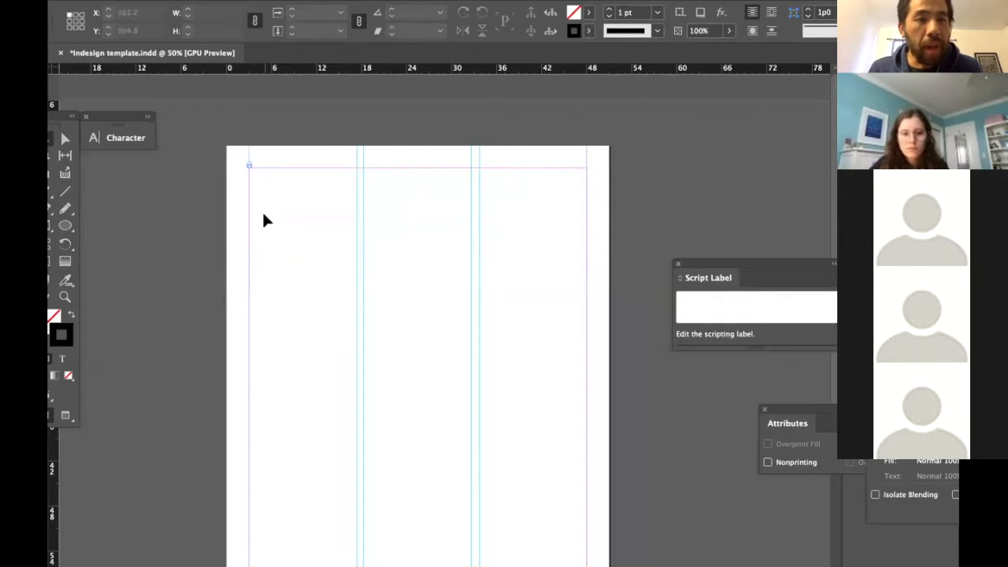
Move the Tools panel fully into view beside the Character panel and activate the Type tool
drag(60, 126, 163, 121)
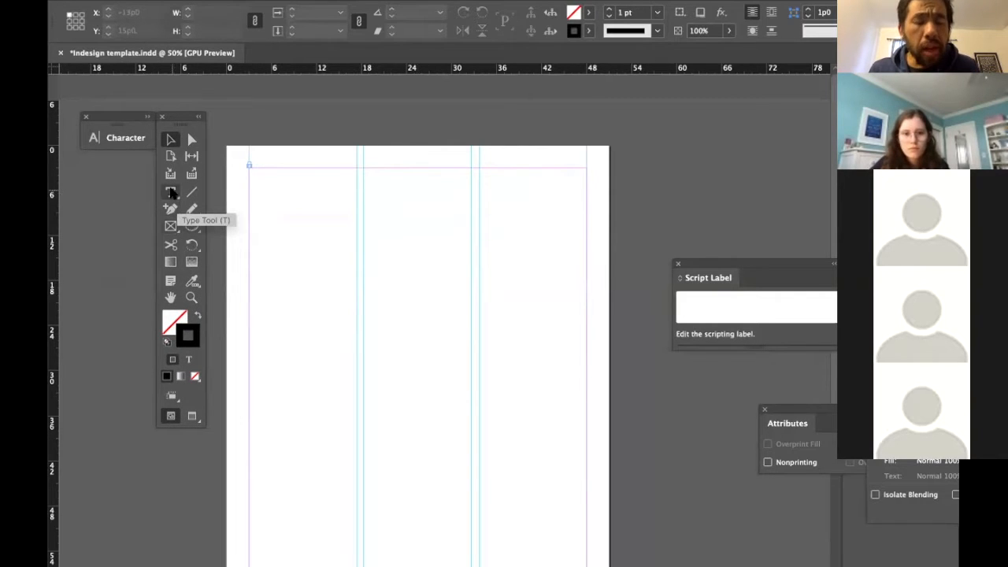
click(171, 192)
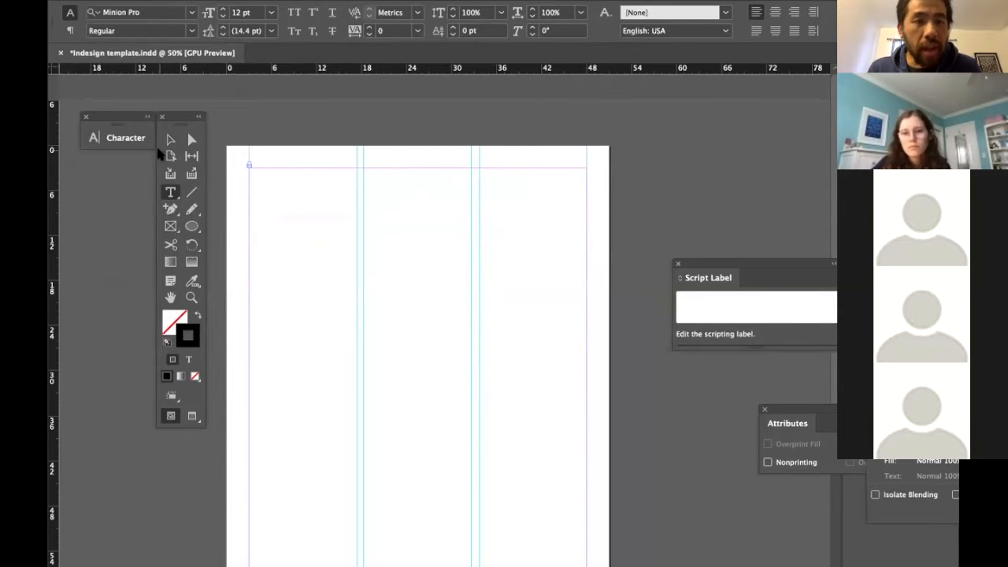
click(170, 139)
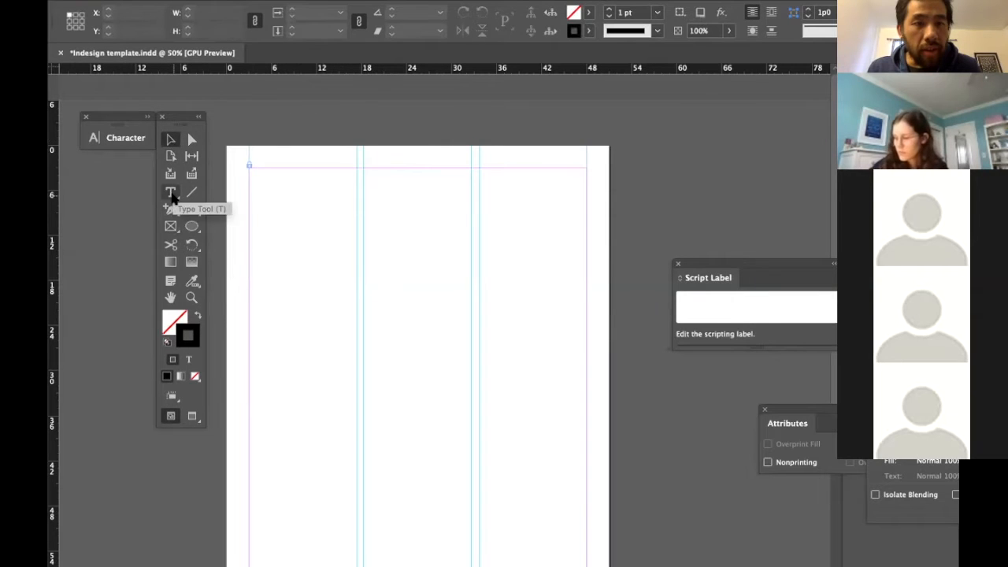
click(170, 227)
key(t)
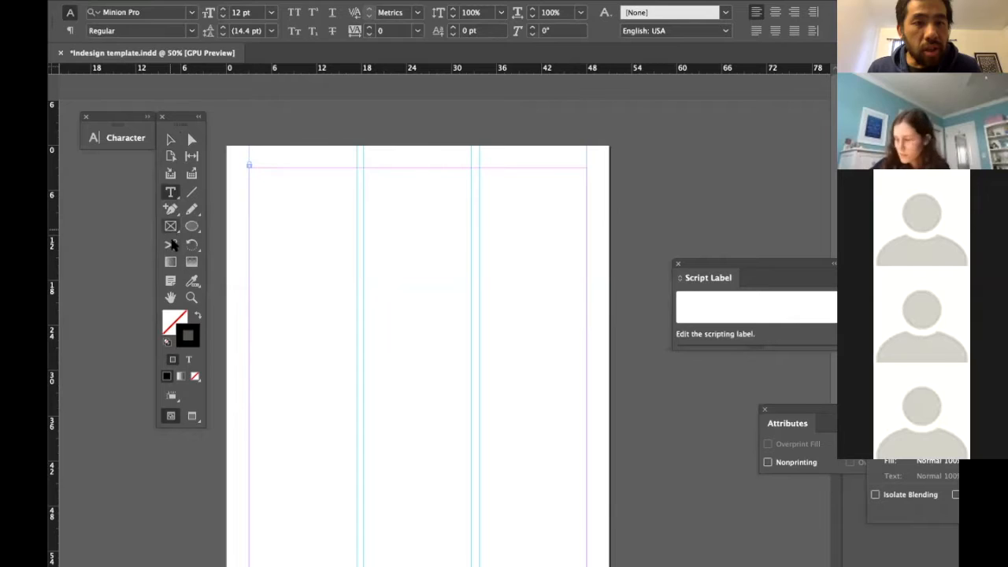
click(171, 227)
key(t)
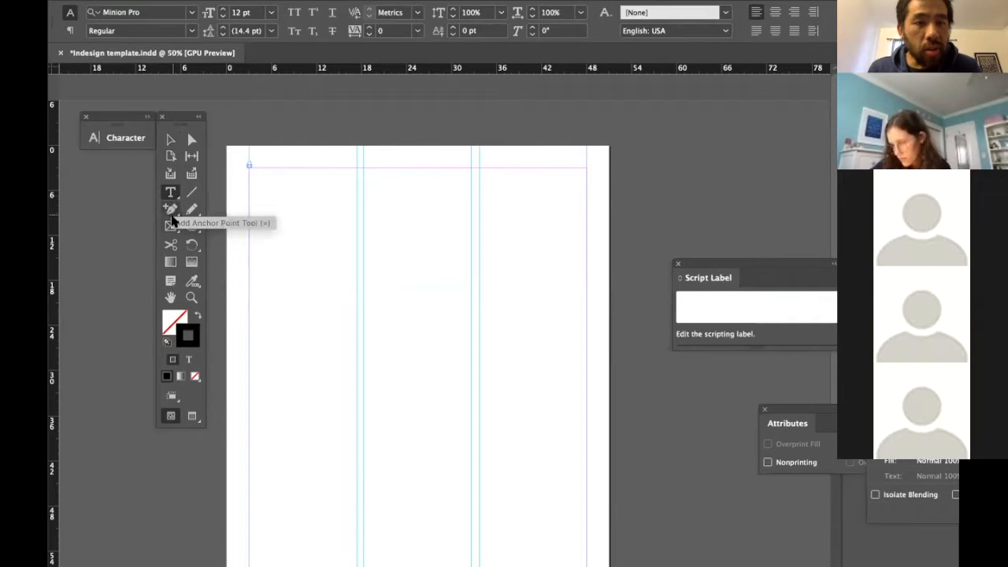
click(171, 193)
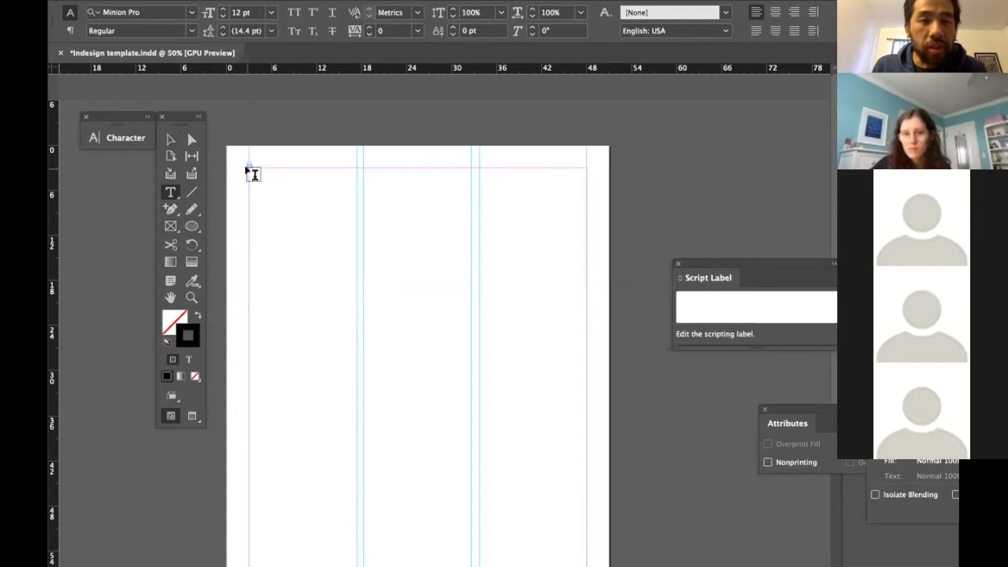
Draw a headline text frame about 45p0 wide and 9p6 high at the page's upper margin and enter the placeholder lines "fdsfds" and "fdafds"
drag(249, 168, 582, 236)
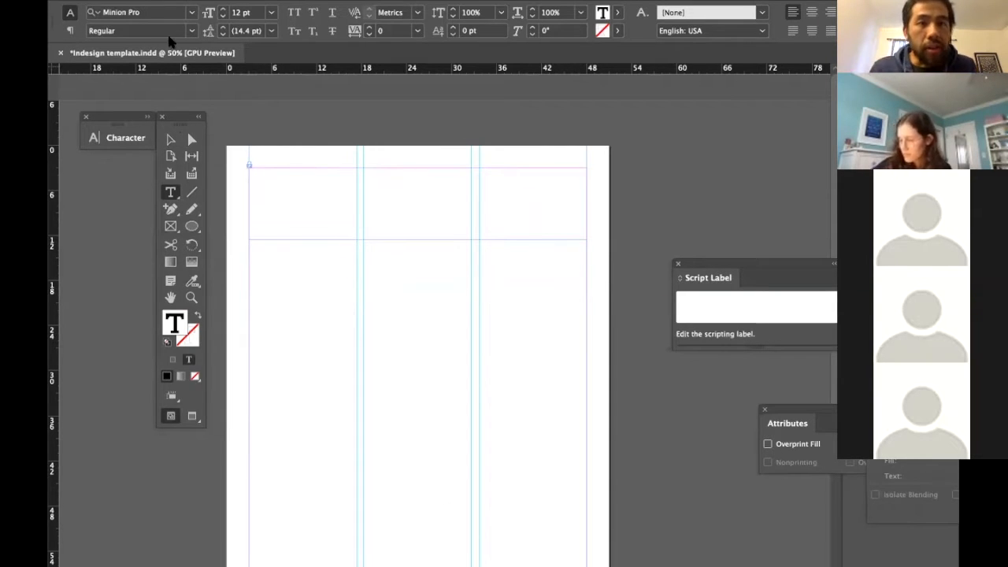
click(161, 12)
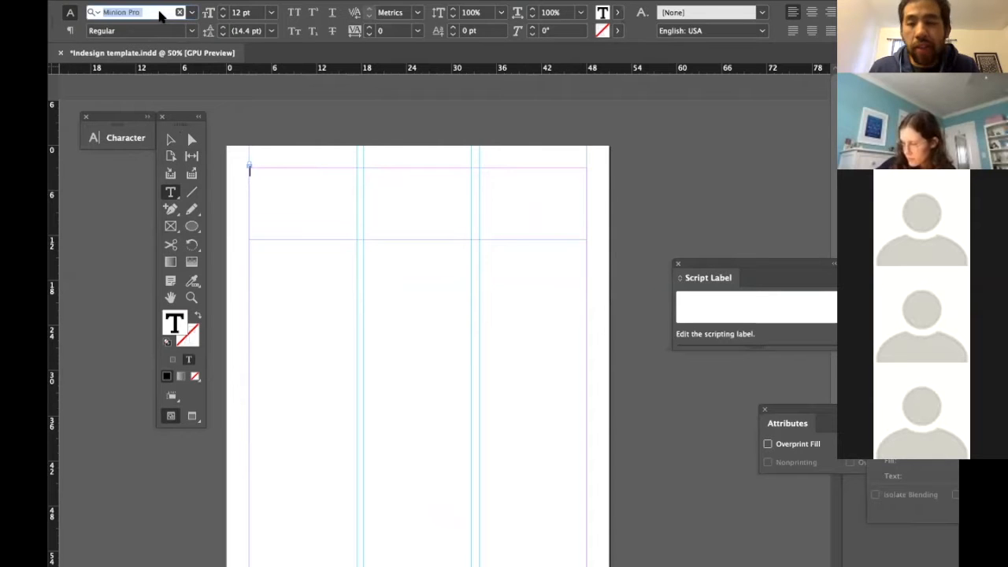
click(161, 14)
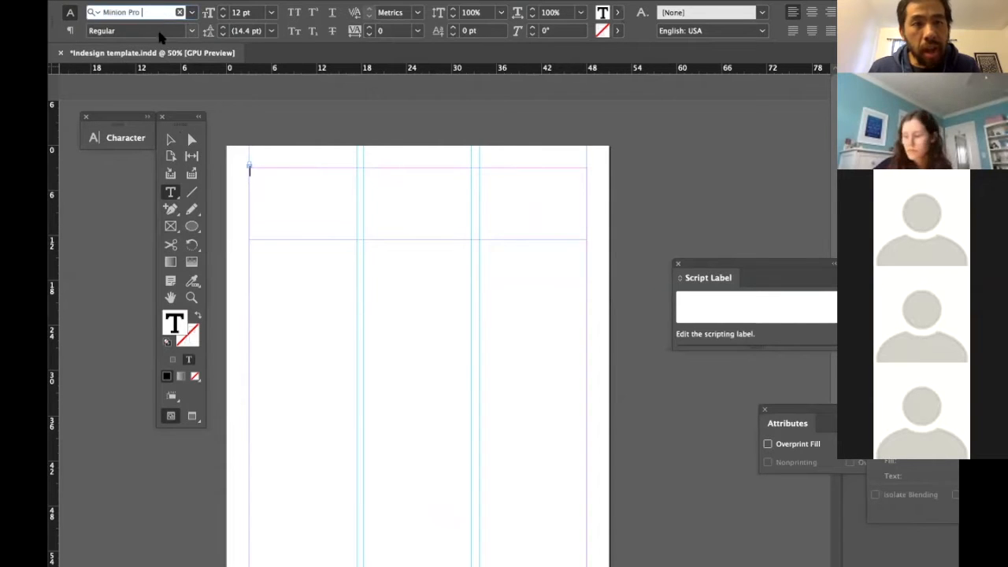
click(160, 34)
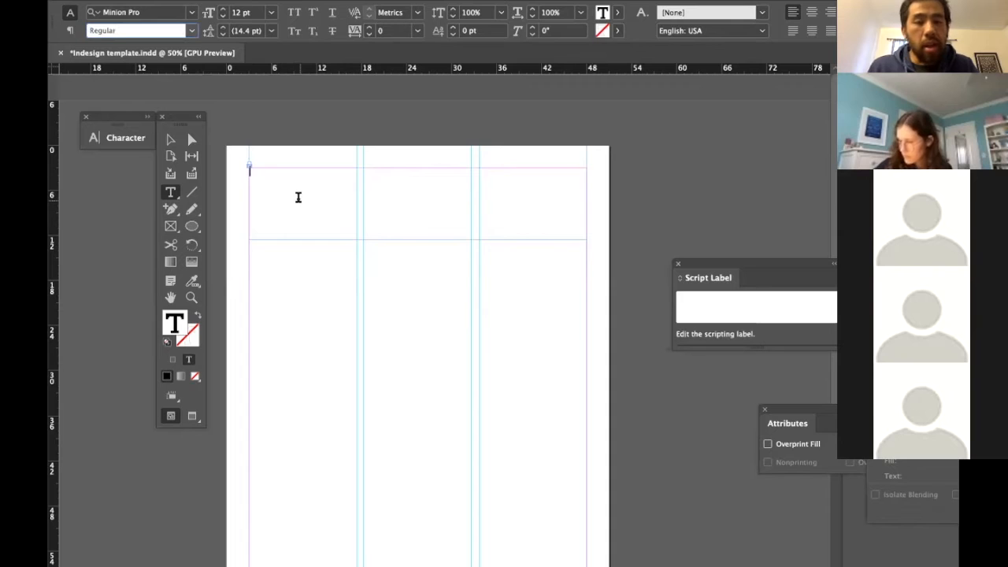
click(253, 171)
text(fdsfds)
key(Return)
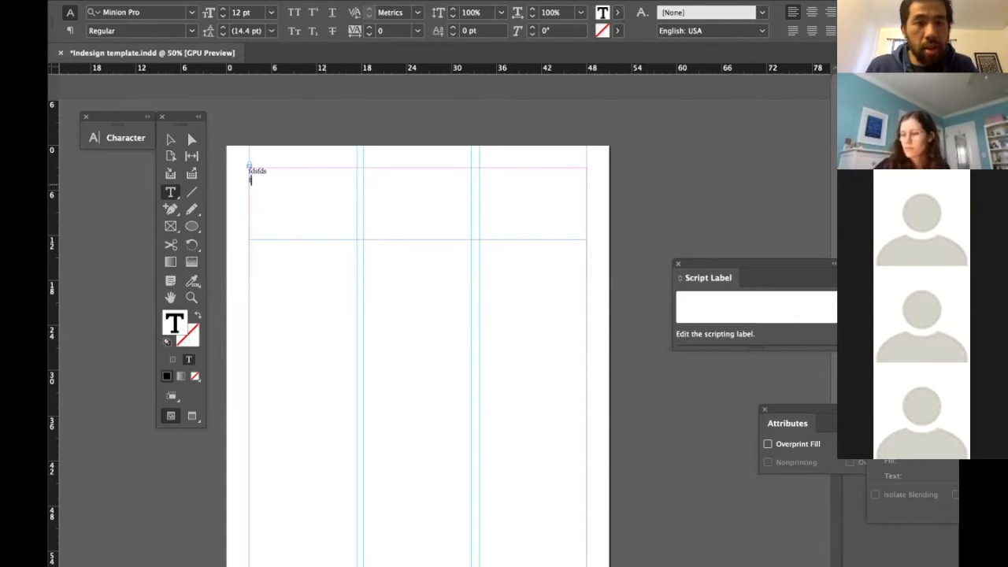
Set both placeholder headline lines to a 48 pt font size with 48 pt leading
key(super+a)
click(270, 12)
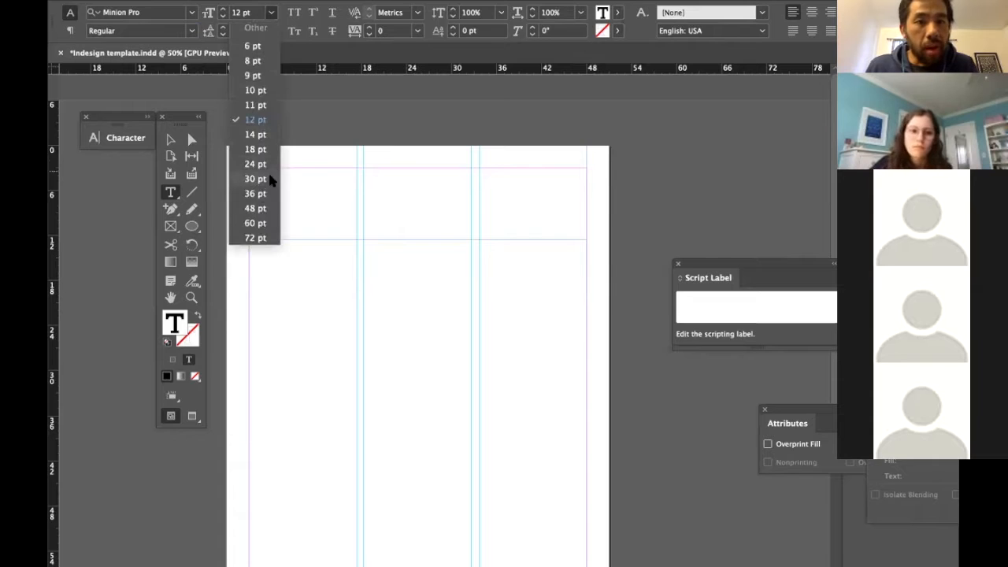
click(258, 208)
click(271, 31)
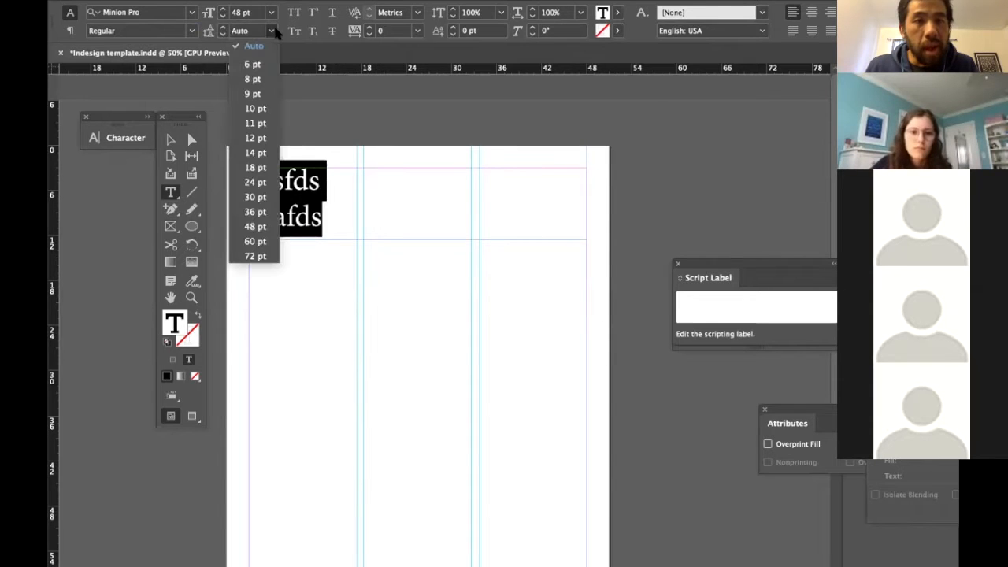
key(Escape)
click(323, 206)
drag(323, 205, 240, 181)
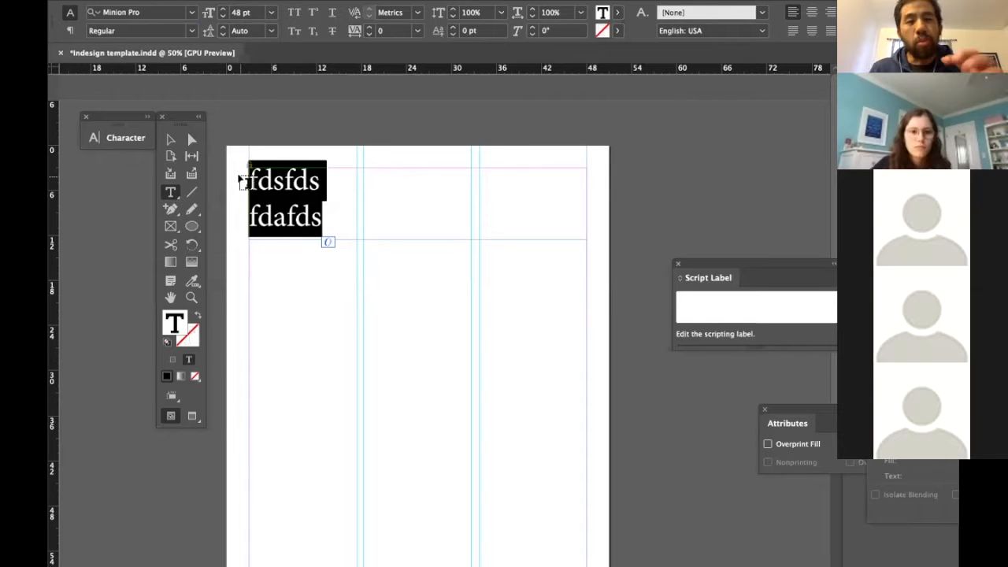
click(271, 31)
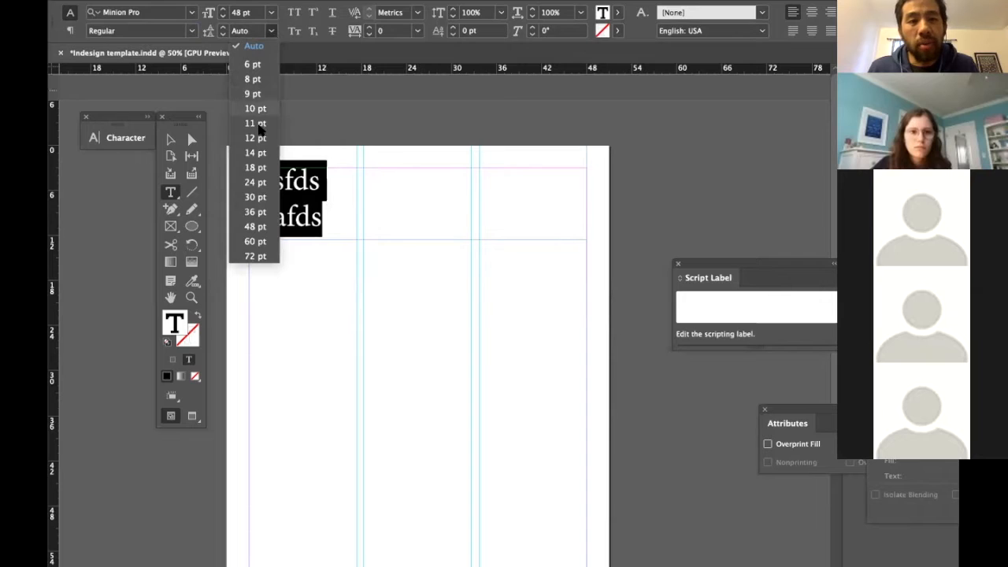
click(250, 226)
Replace the first placeholder line with "Insert two line headline here"
click(303, 185)
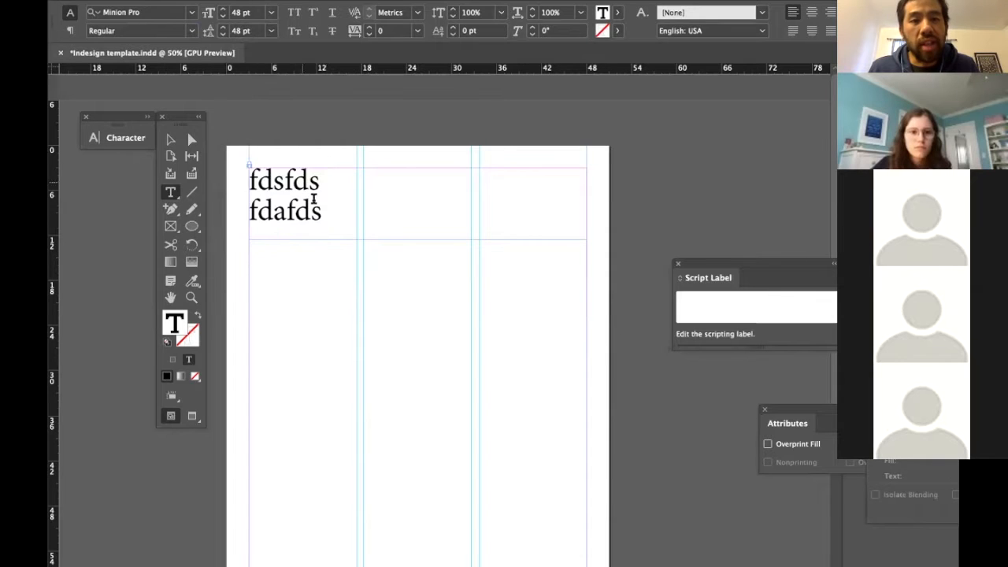
drag(320, 181, 248, 166)
click(314, 181)
drag(314, 181, 241, 185)
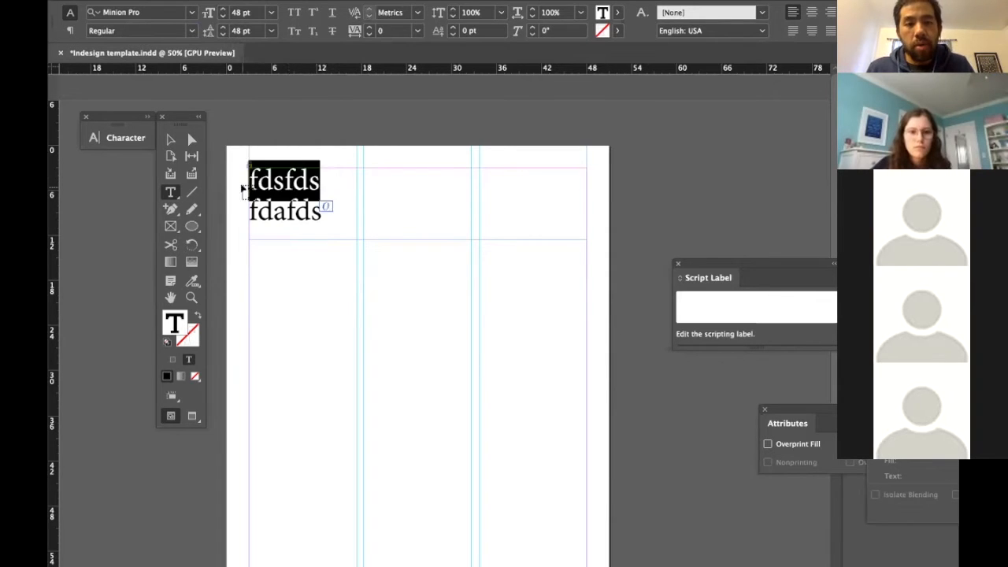
text(Insert)
key(BackSpace)
text(rt two l)
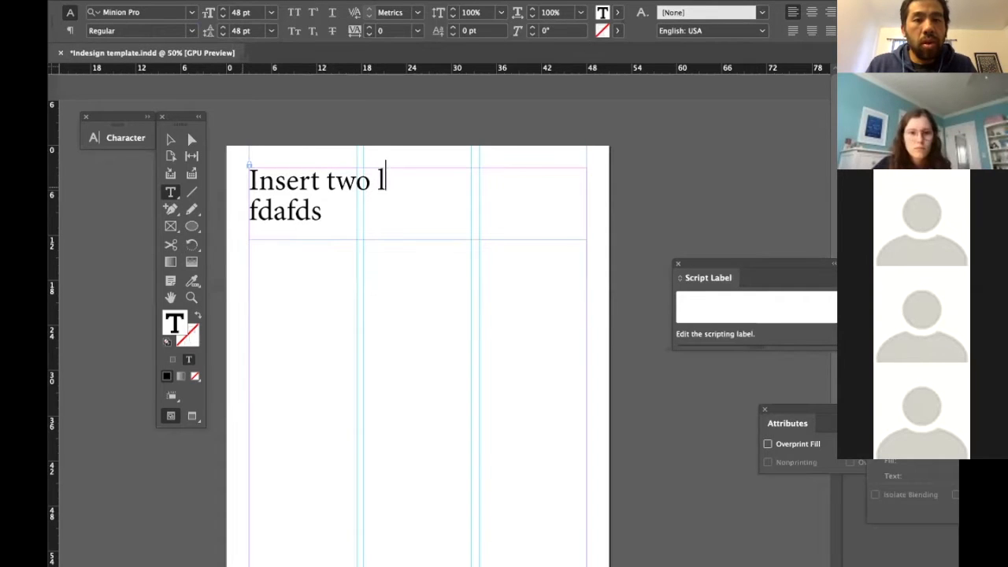
text(ine headline here)
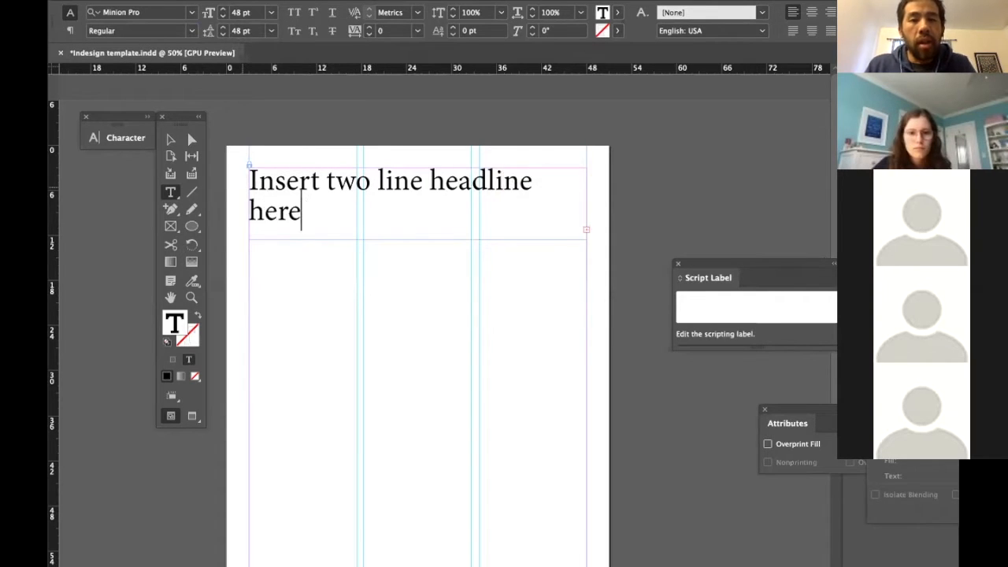
Replace the word "here" in the headline with "following headline structure" and finish editing with the frame selected
key(BackSpace)
key(BackSpace)
key(BackSpace)
key(BackSpace)
text(following )
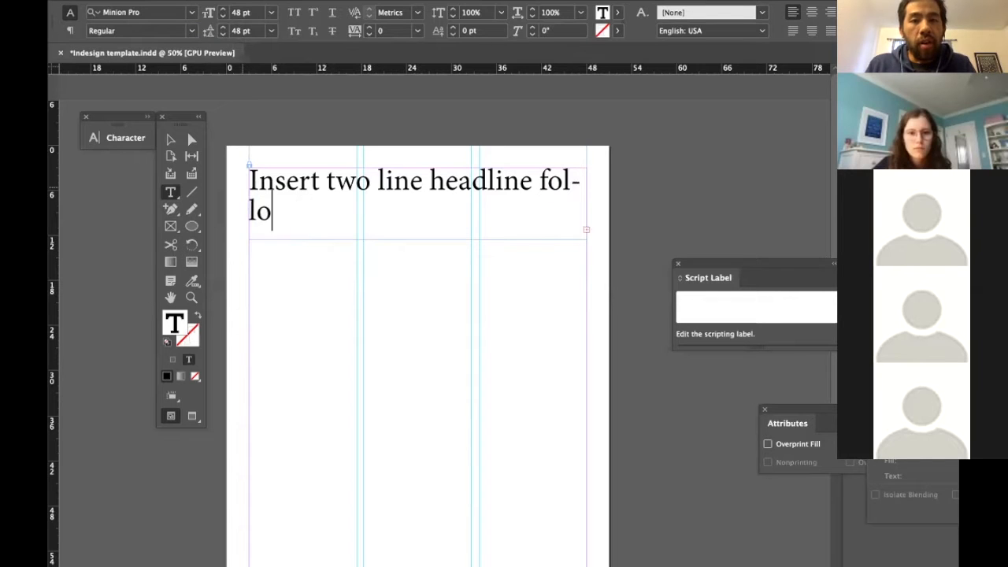
text(headl)
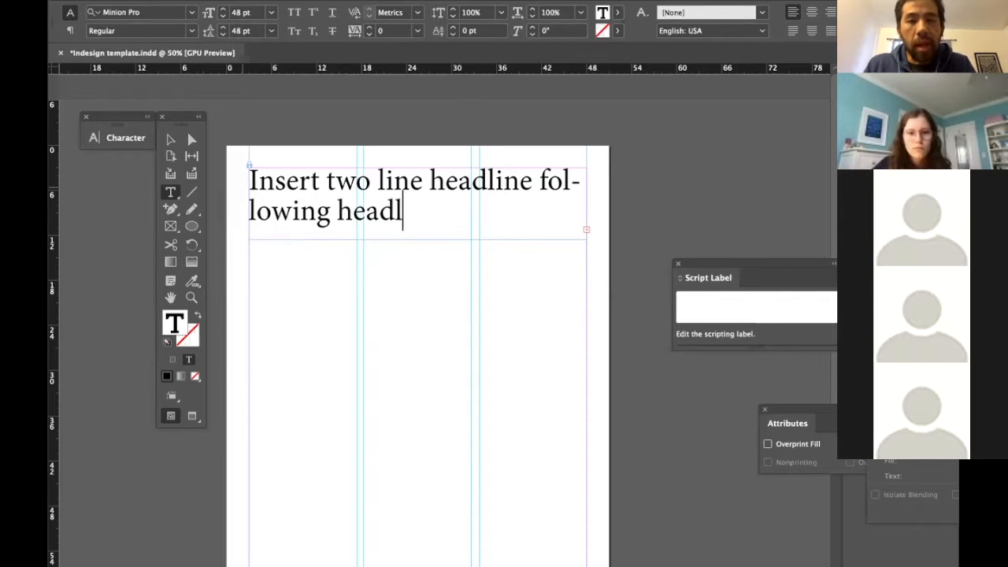
text(ine structure)
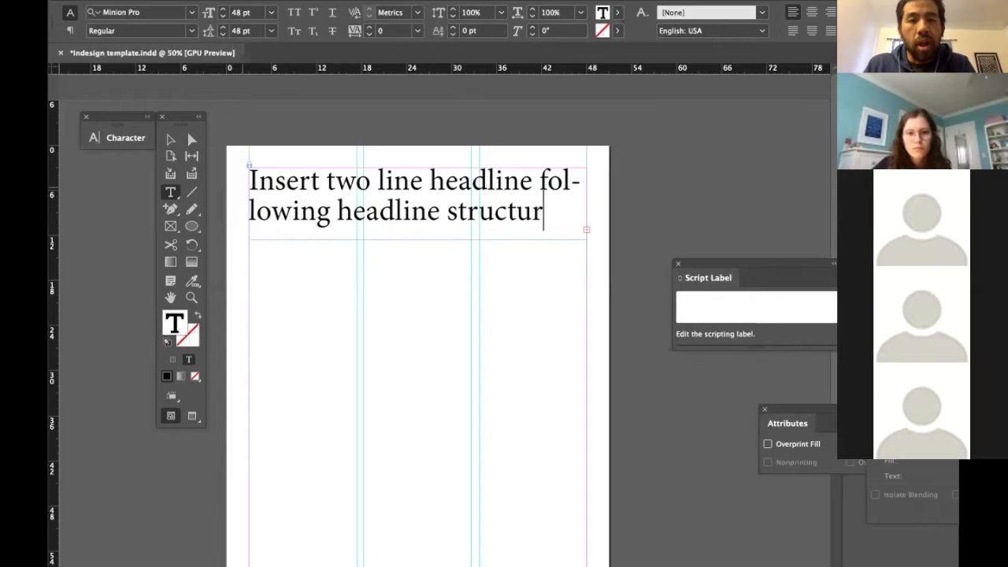
click(171, 141)
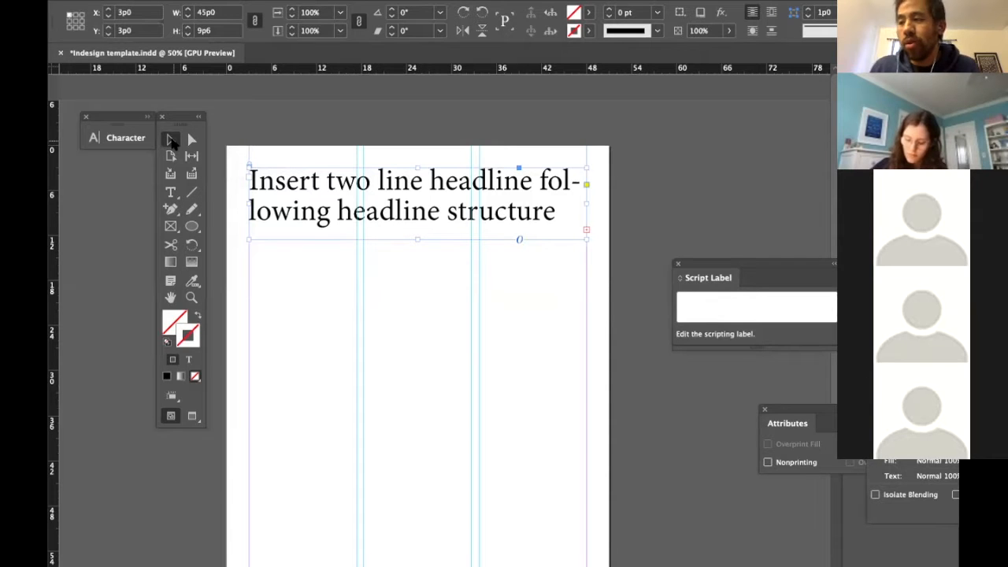
Draw an empty picture frame about 29p8 wide and 22p8 high across the second and third columns, and position its upper edge at 11p10
click(170, 226)
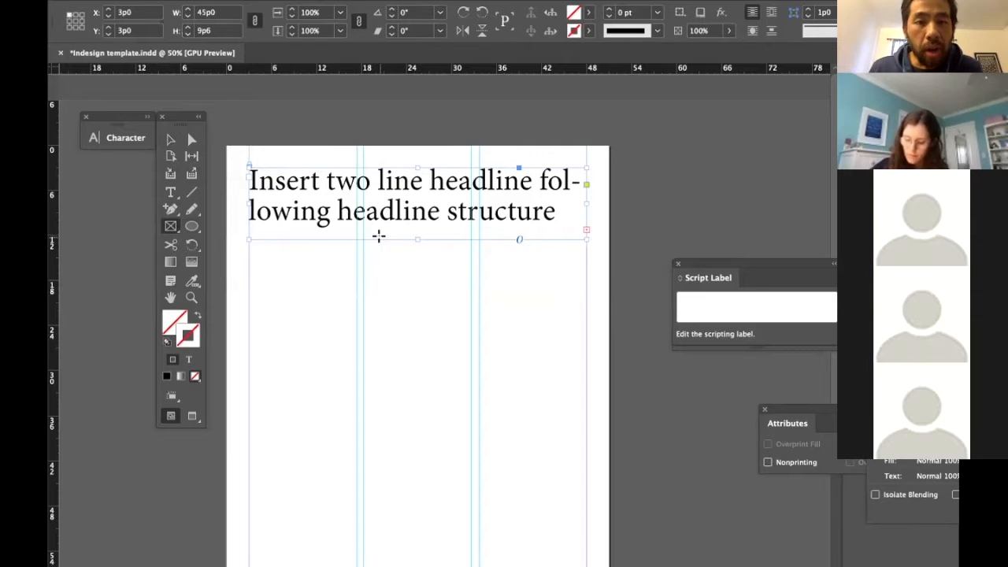
drag(363, 231, 584, 402)
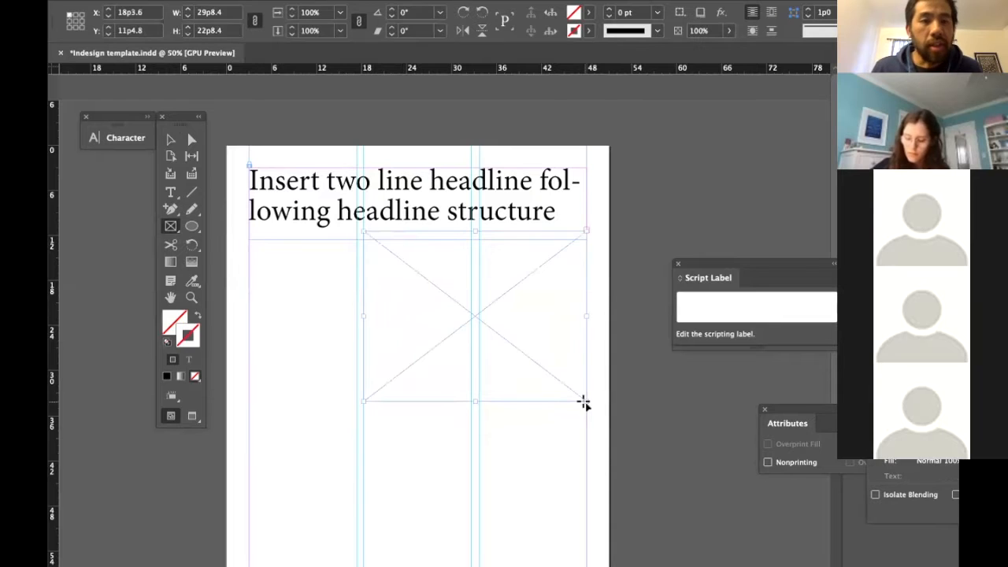
key(v)
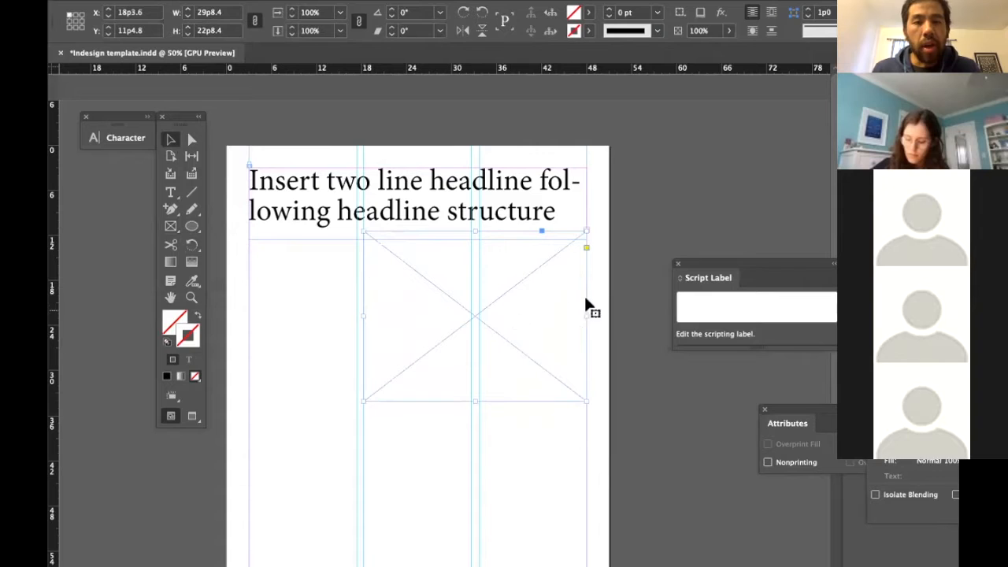
mouse_move(481, 307)
mouse_down()
mouse_move(432, 307)
mouse_move(459, 318)
mouse_move(472, 307)
mouse_up()
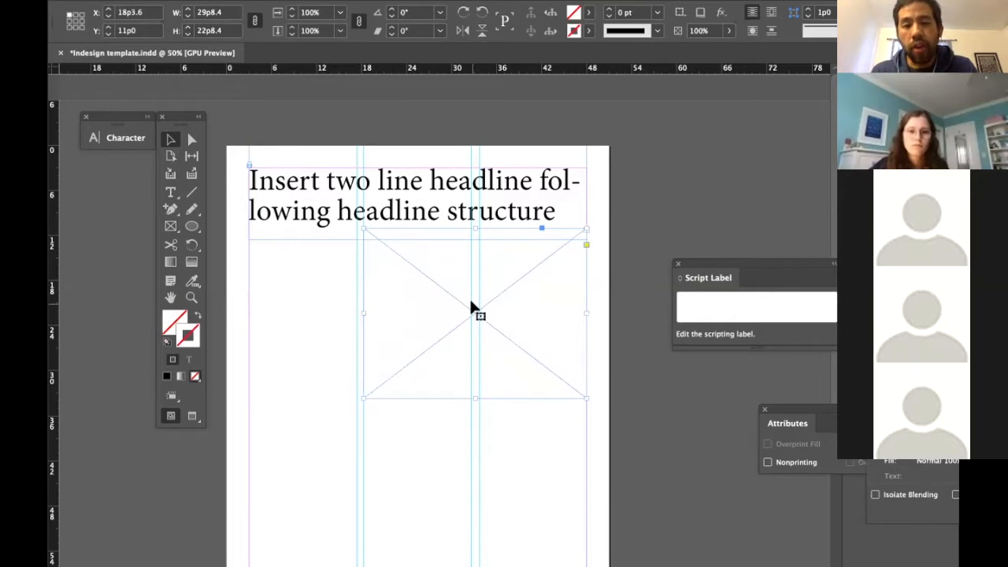
click(508, 466)
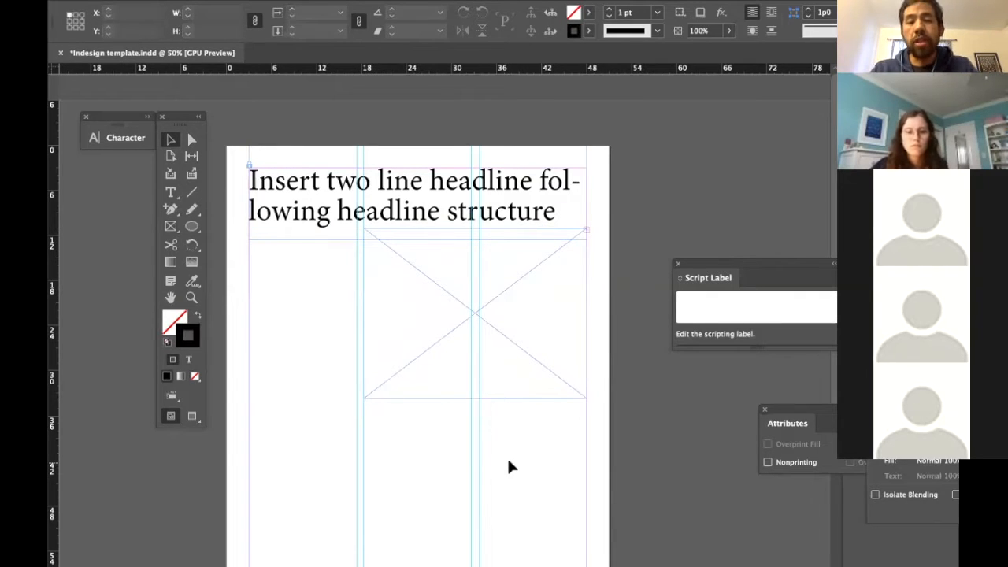
click(483, 373)
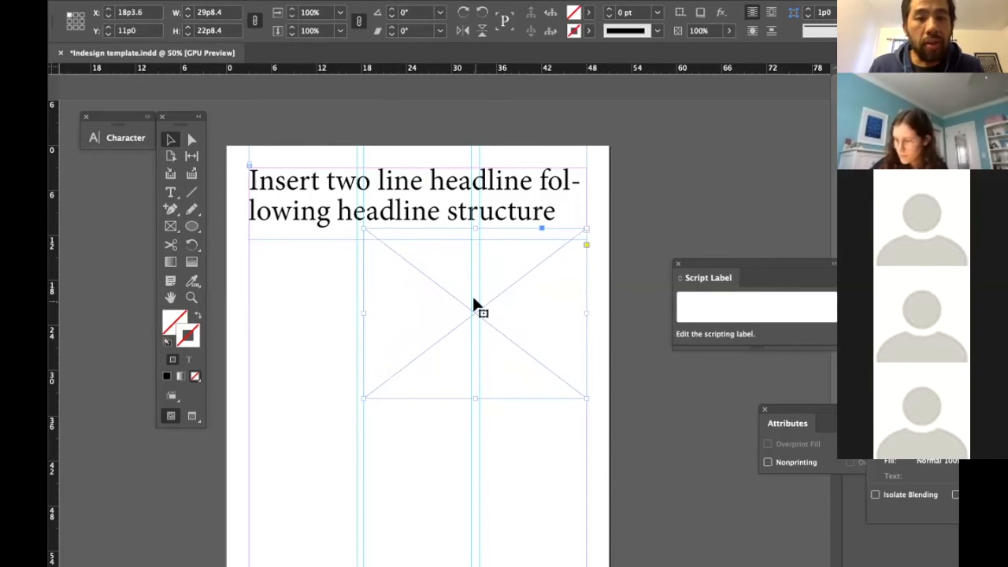
key(shift+Down)
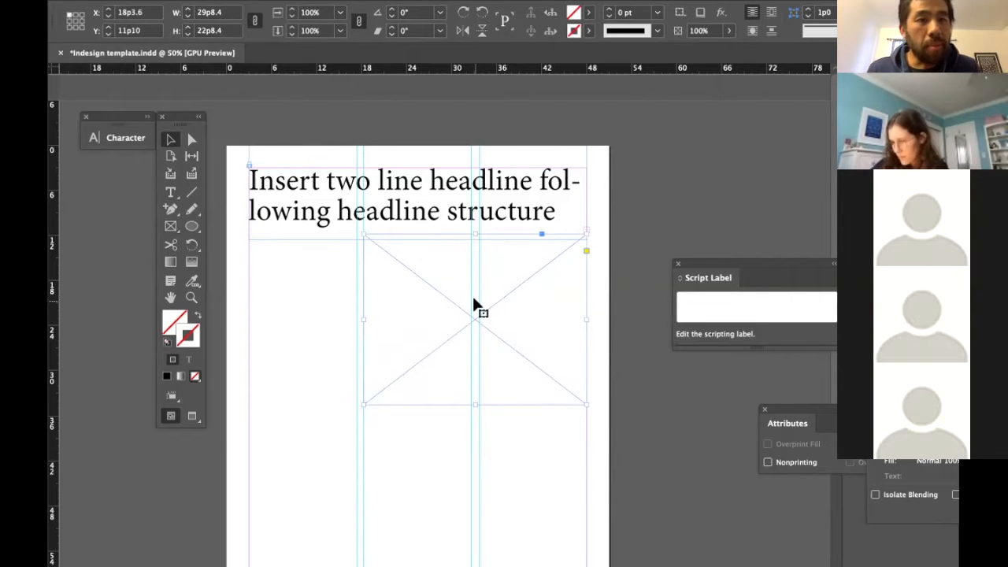
Add a small text frame on the pasteboard beside the page noting the picture frame's dimensions as "29 p 8.4" and "22 p 8.4"
click(170, 192)
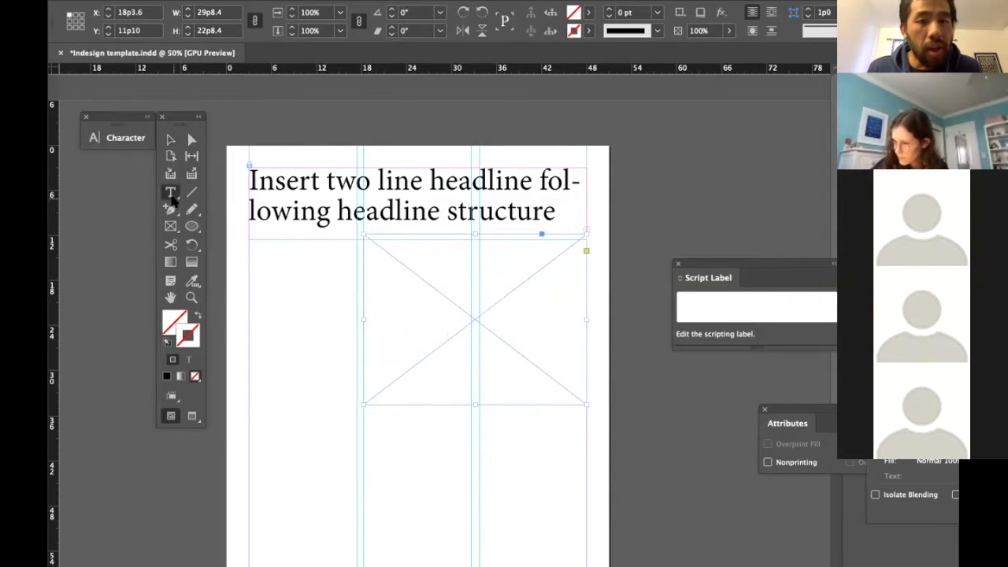
drag(608, 296, 687, 361)
text(29 p)
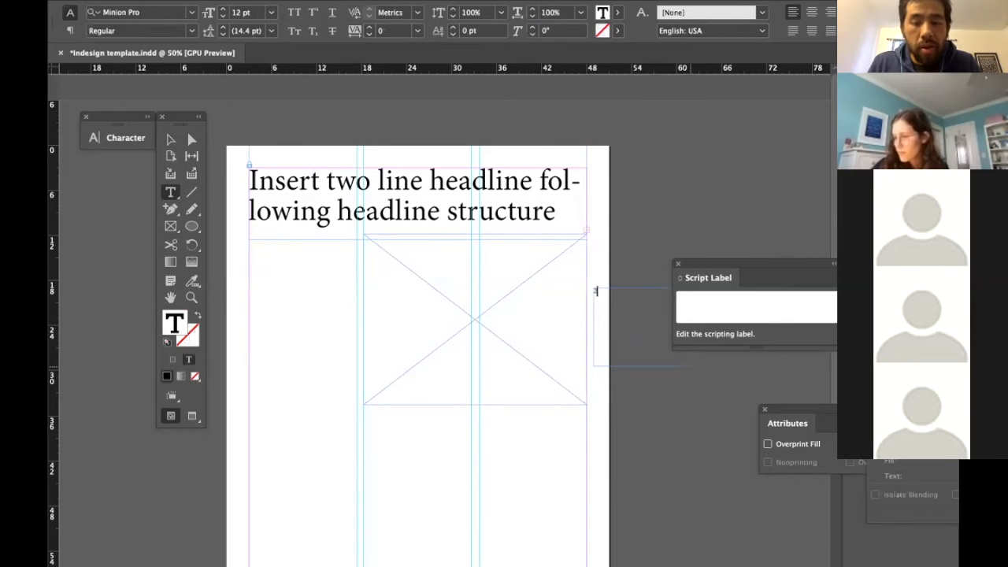
text(t/34)
key(Return)
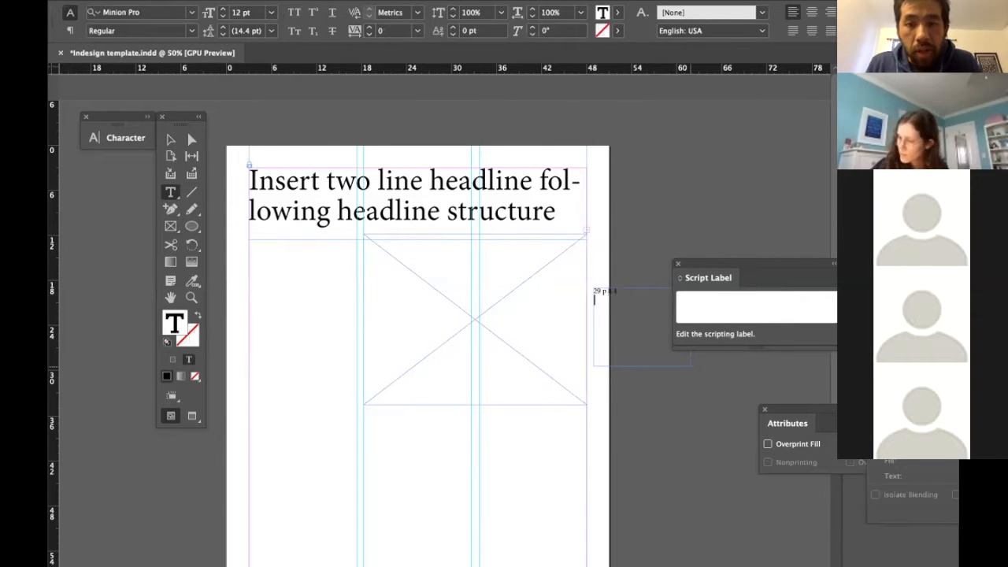
text(4)
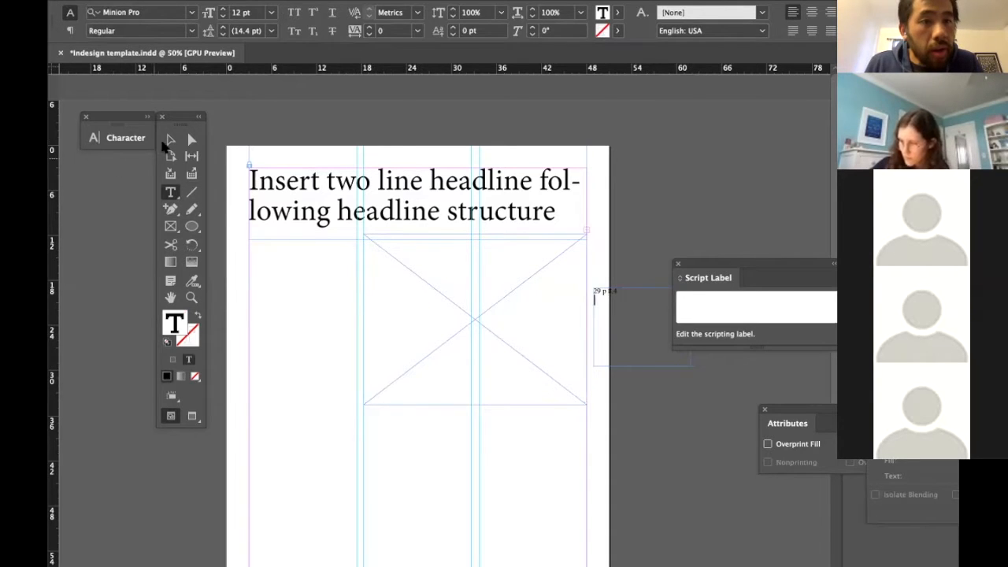
click(170, 139)
double_click(660, 322)
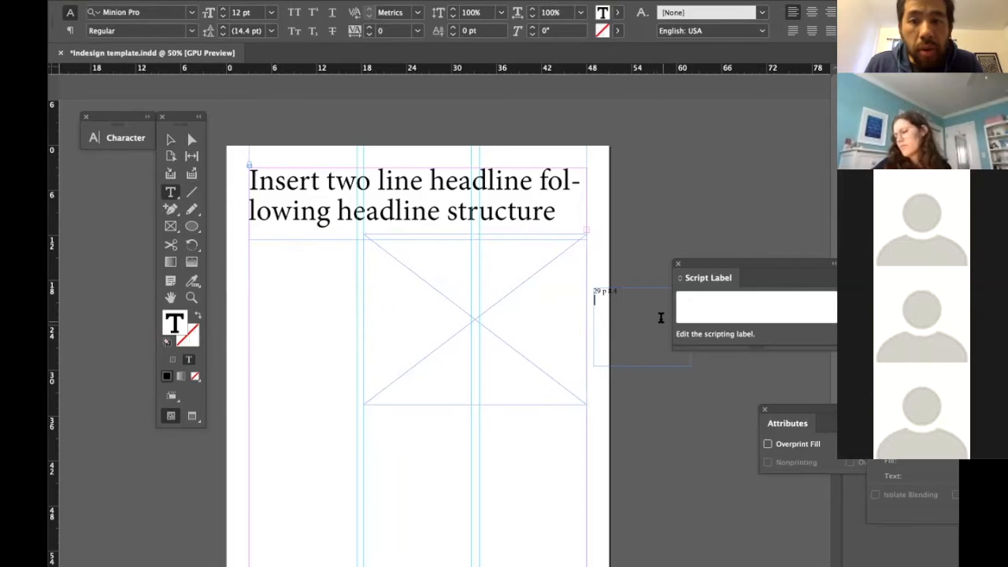
text(22 p4.4)
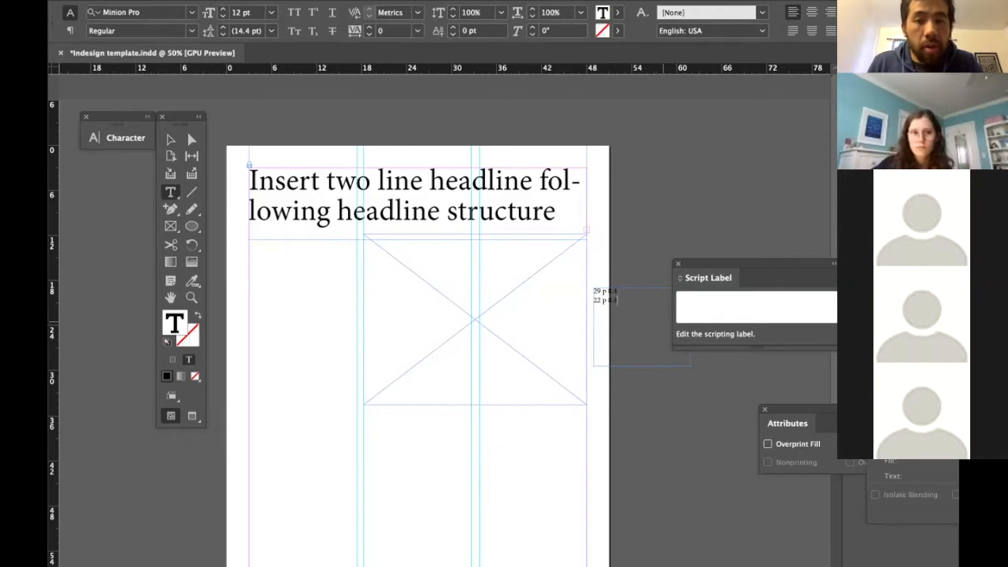
click(170, 139)
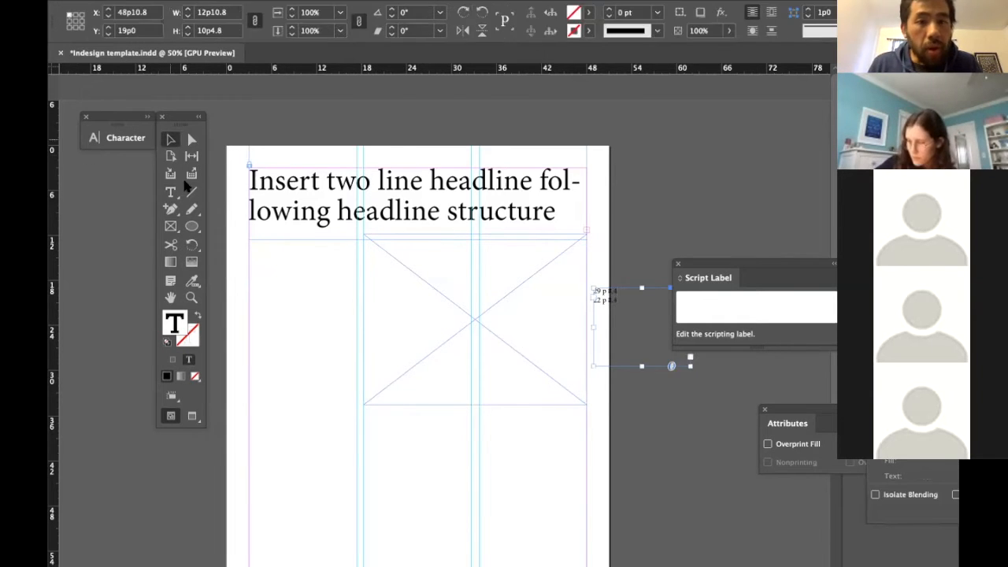
Shift the picture frame vertically so its upper edge sits at 12p1.6, close to the headline frame's lower edge
click(491, 378)
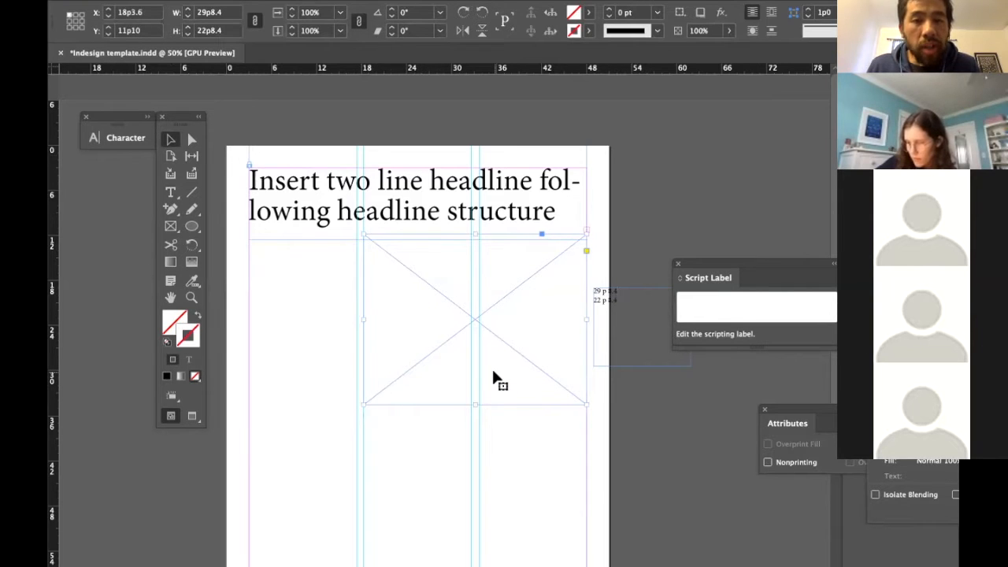
mouse_move(478, 320)
mouse_down()
mouse_move(458, 322)
mouse_move(477, 320)
mouse_up()
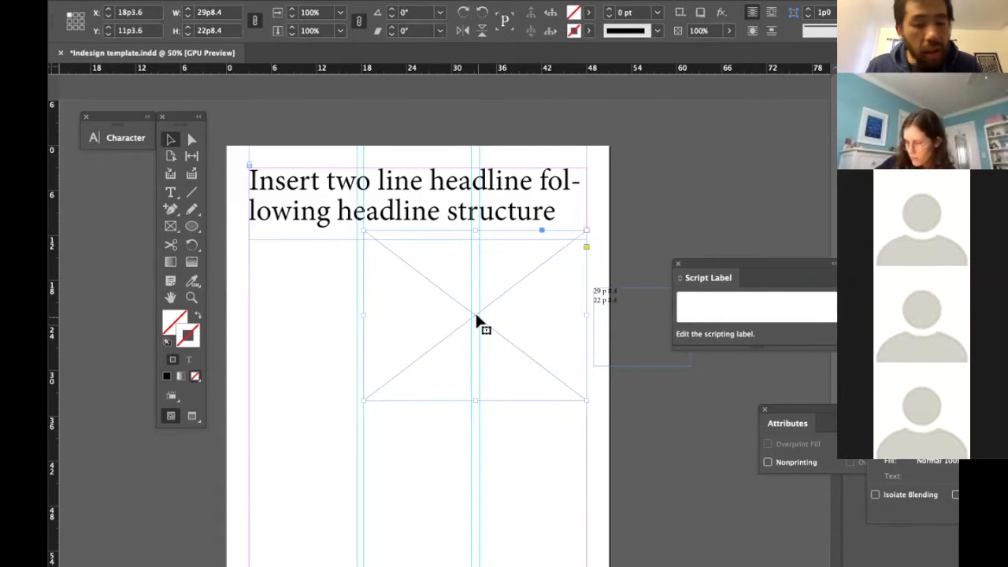
key(shift+Down)
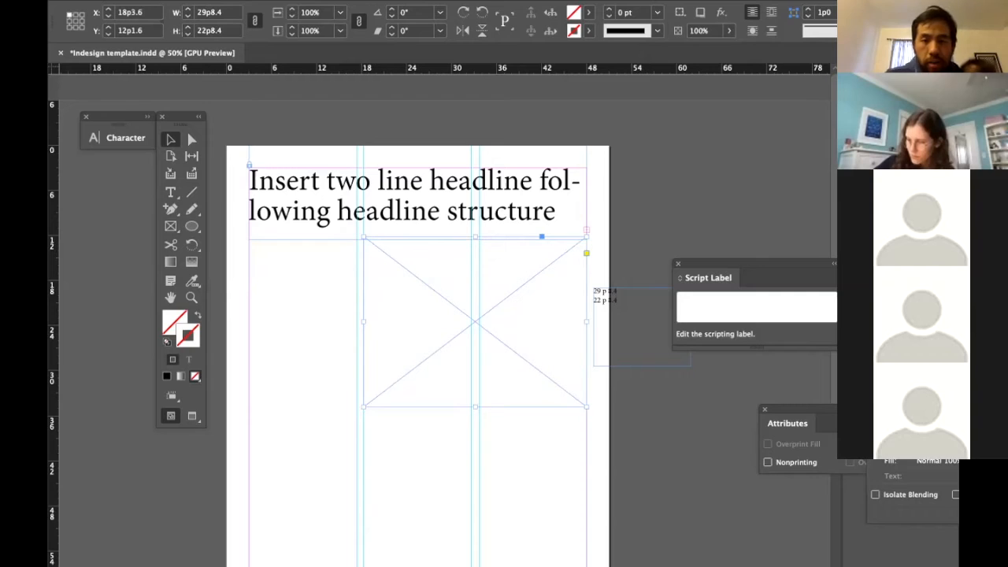
click(171, 194)
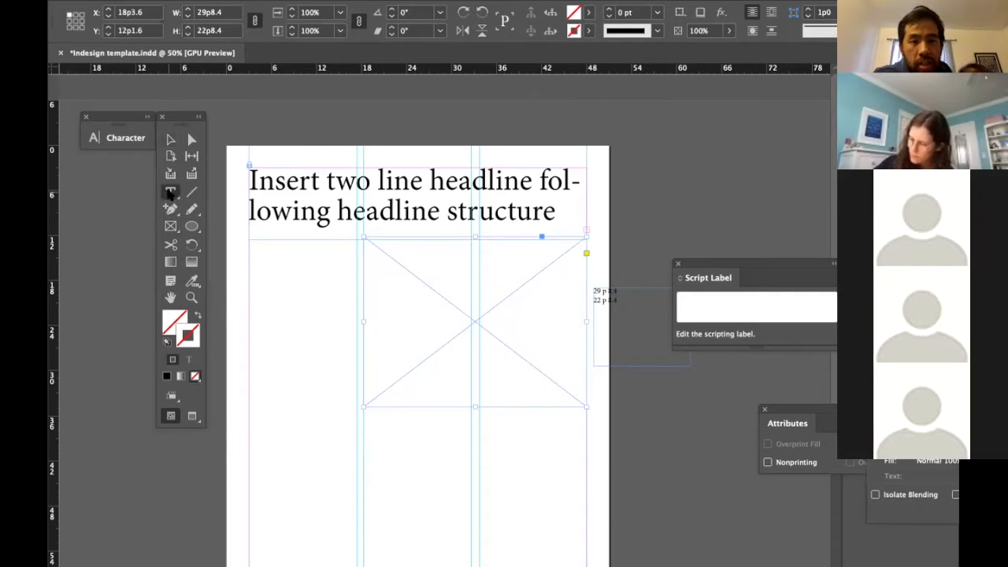
click(171, 139)
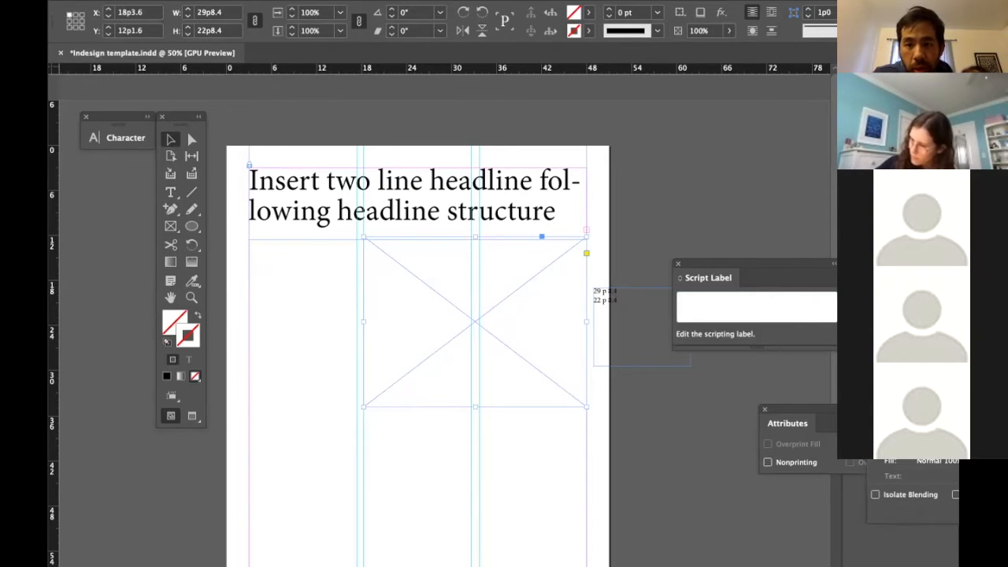
Place the Body text item from the Newspaper formats library in the first column below the headline and extend its frame to 51p0 high
drag(709, 53, 636, 51)
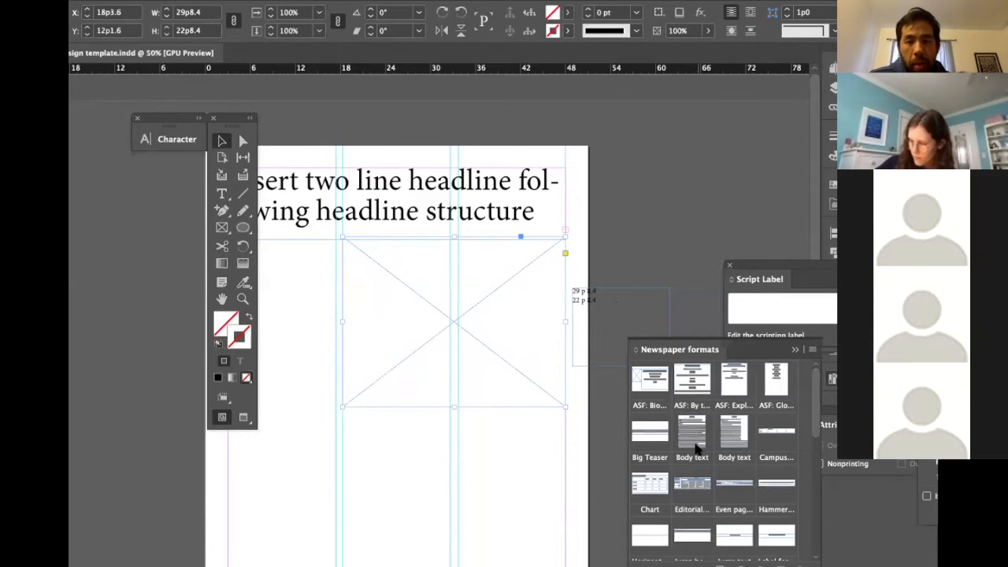
drag(696, 443, 314, 305)
scroll(382, 355, left, 2)
drag(381, 287, 374, 287)
drag(324, 349, 349, 490)
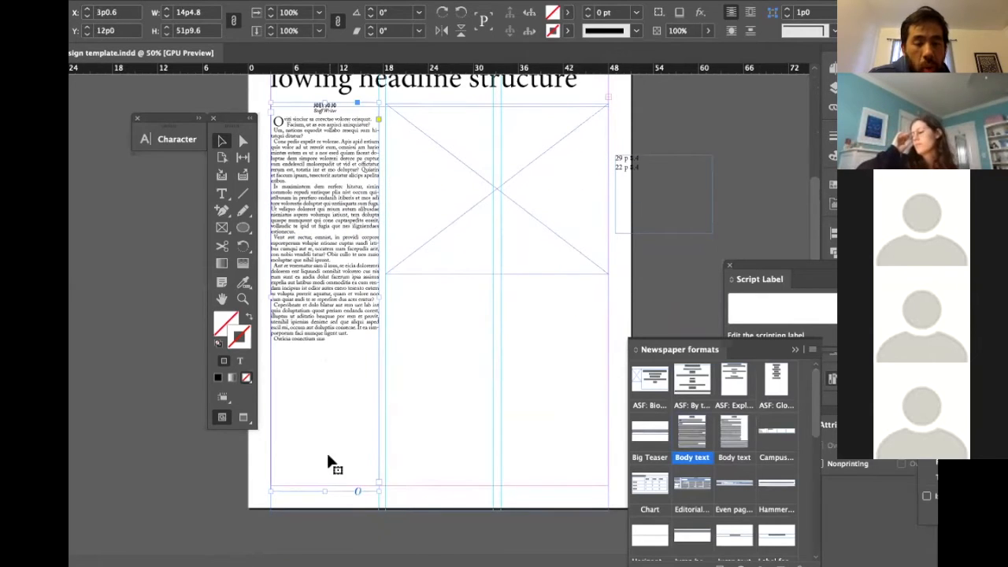
drag(321, 488, 321, 483)
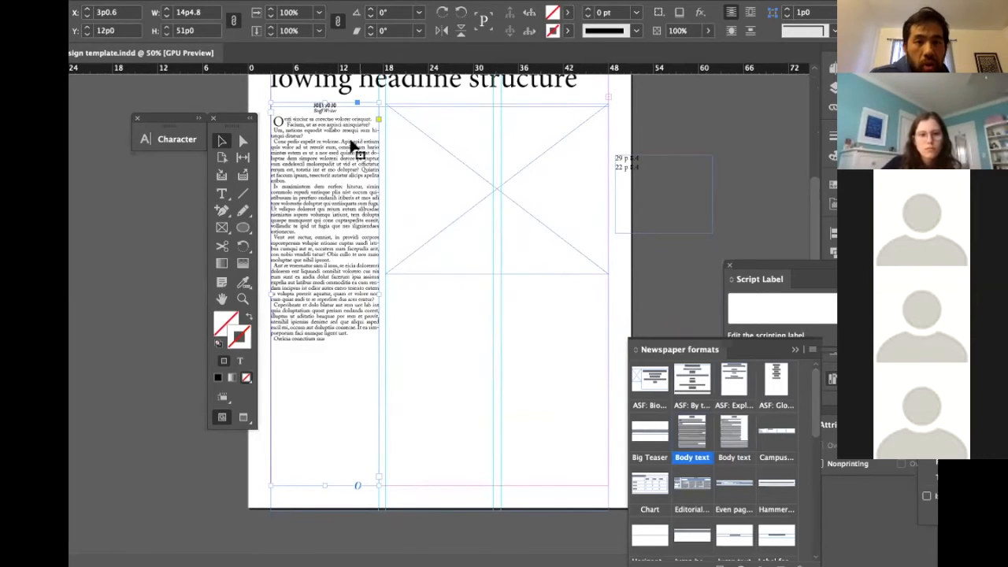
drag(320, 484, 319, 481)
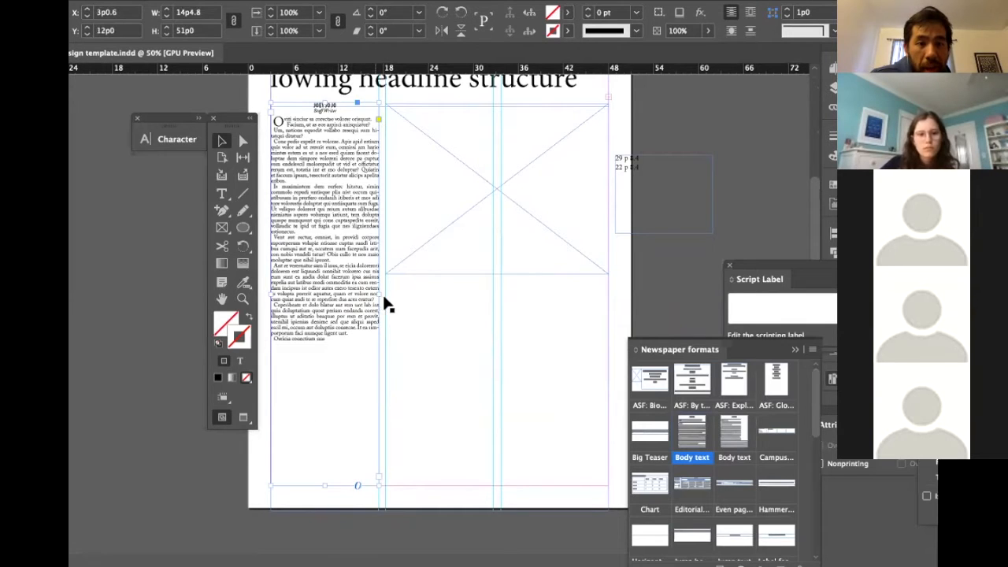
Widen the body text frame across the page to about 44p11 and divide it into 3 text columns
drag(378, 291, 604, 286)
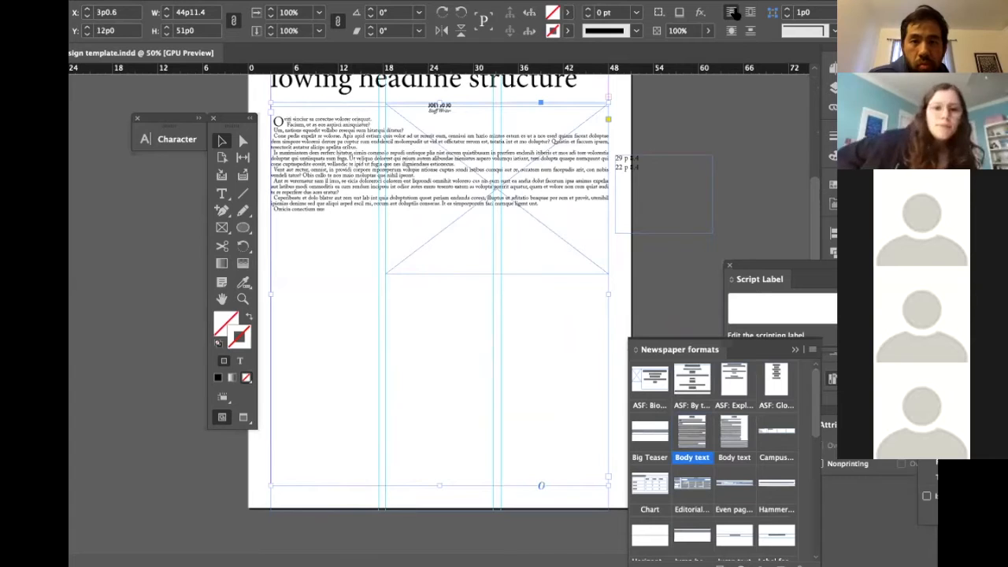
scroll(408, 234, up, 2)
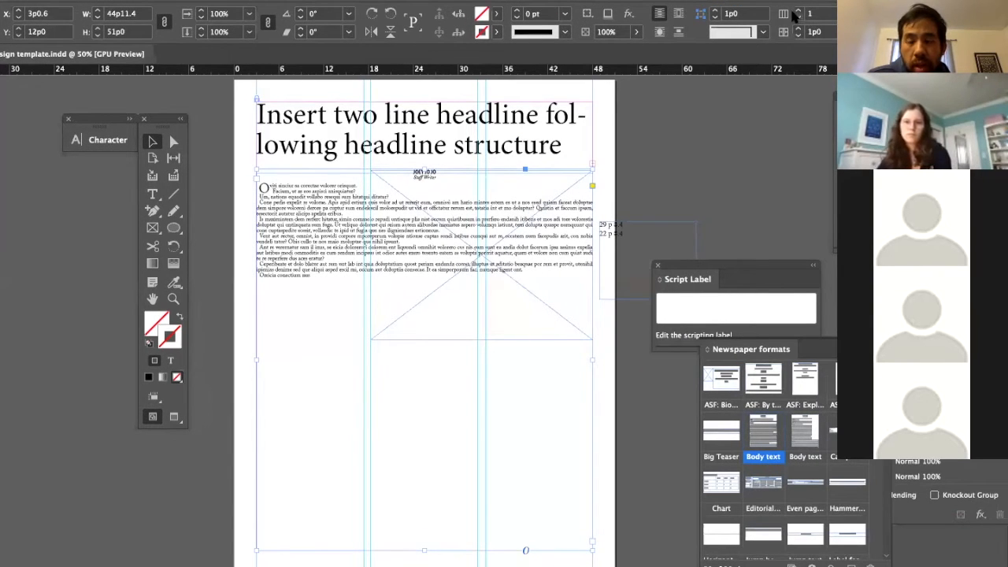
click(834, 2)
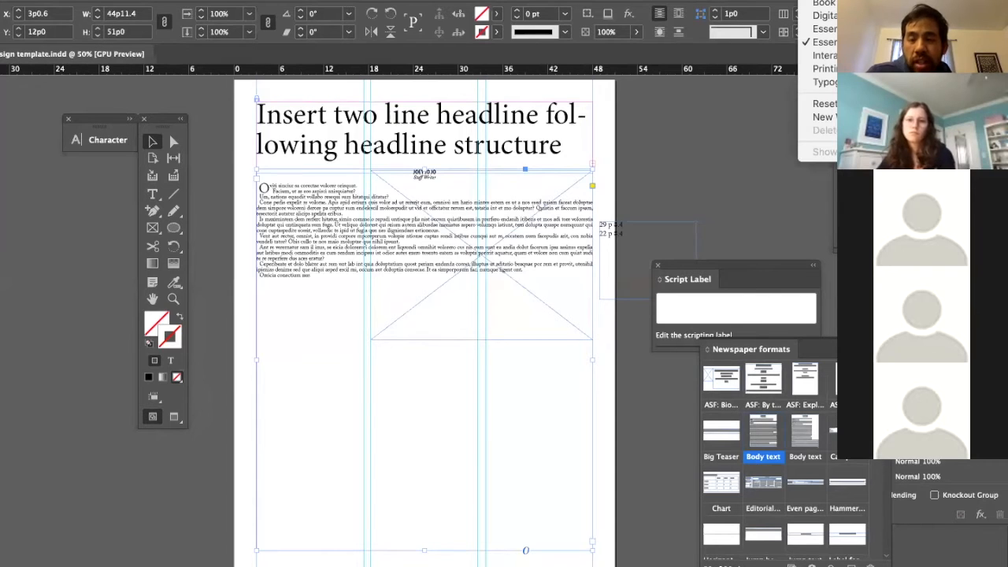
key(Escape)
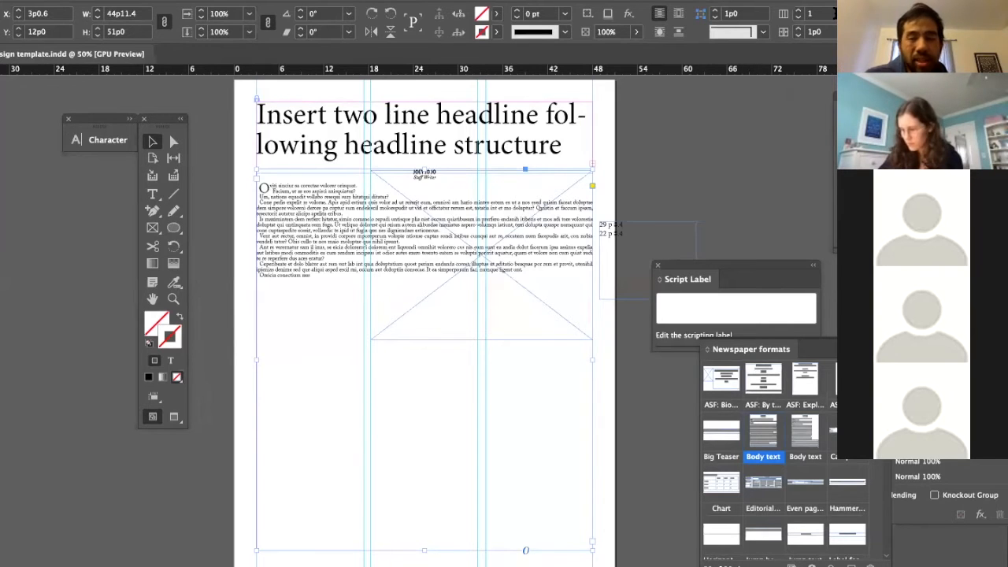
click(798, 10)
click(797, 11)
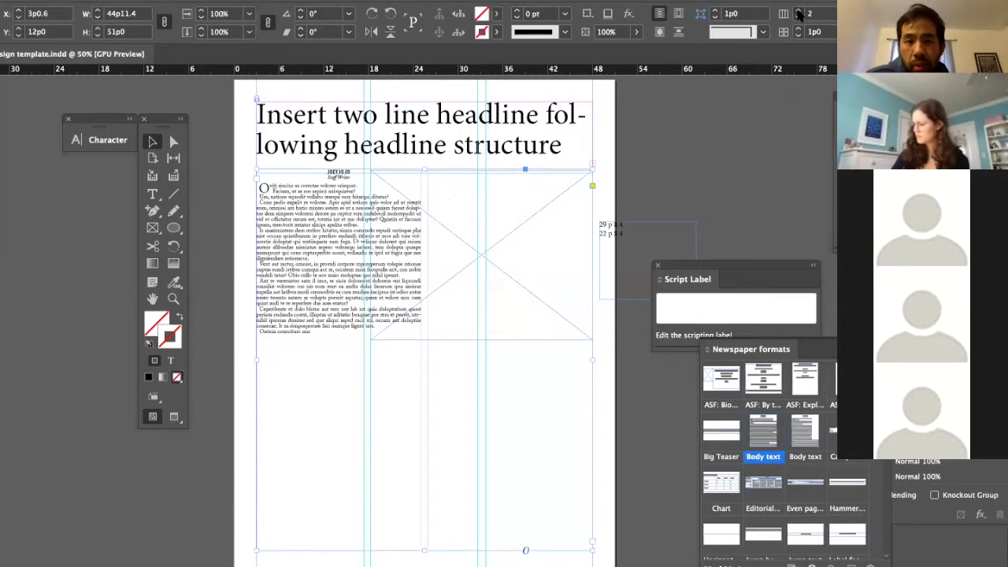
Fill the rest of the three-column body frame with placeholder text, finish text editing and select the frame
double_click(323, 411)
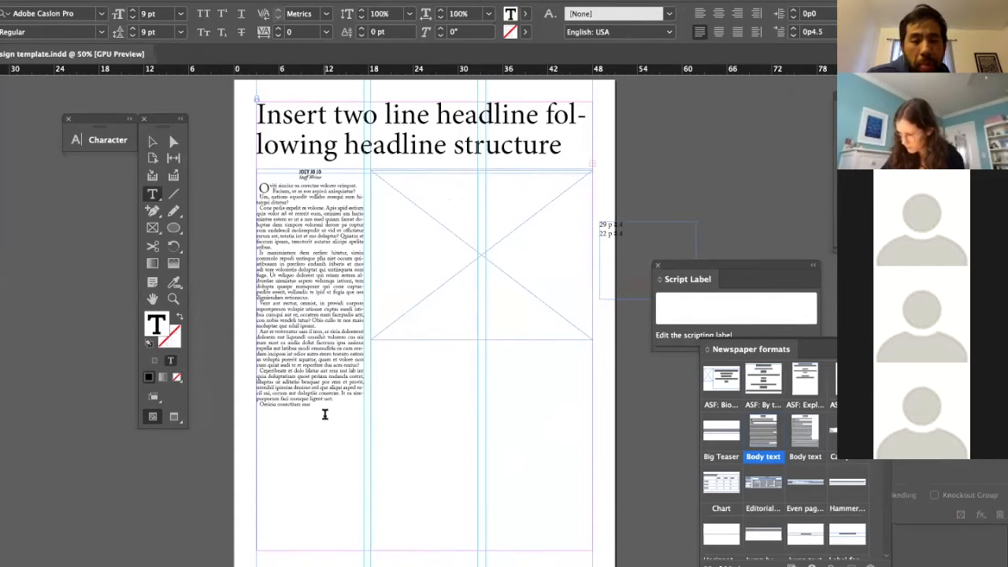
click(206, 0)
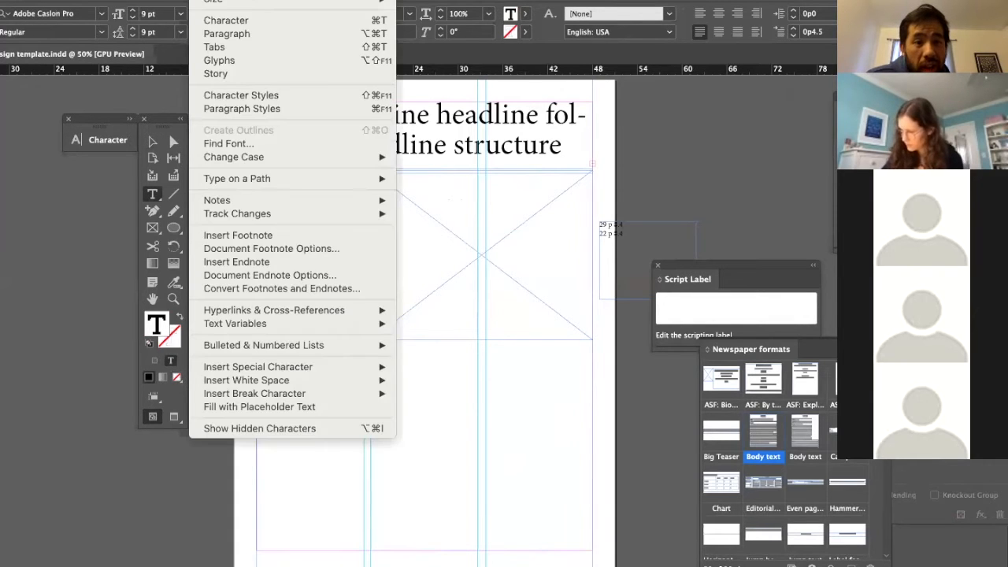
mouse_move(244, 366)
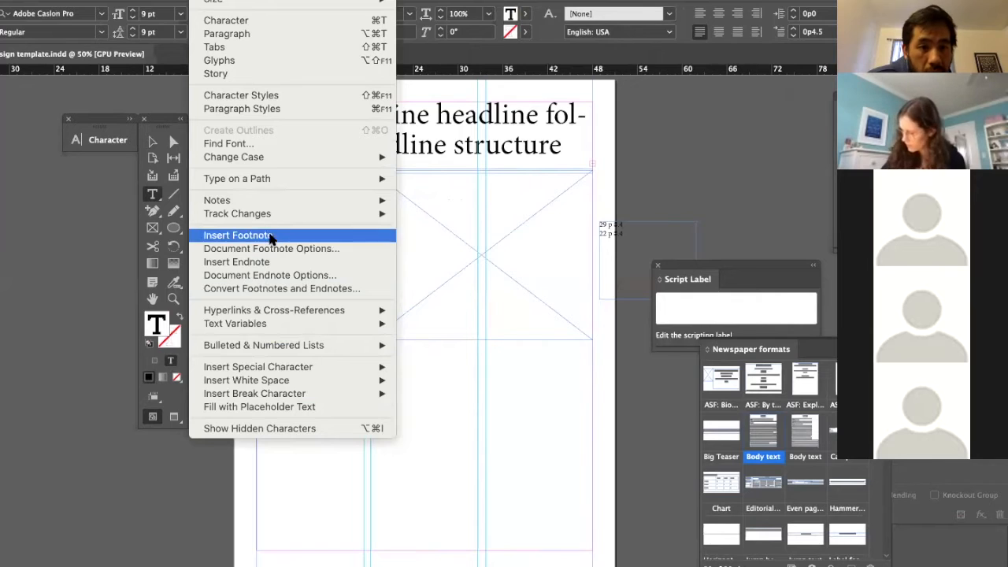
mouse_move(273, 394)
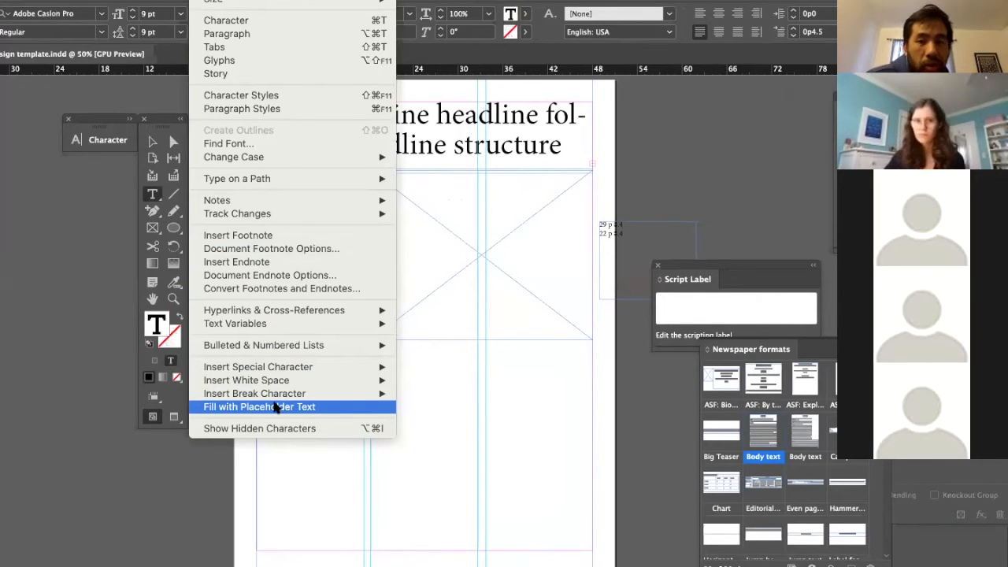
click(275, 407)
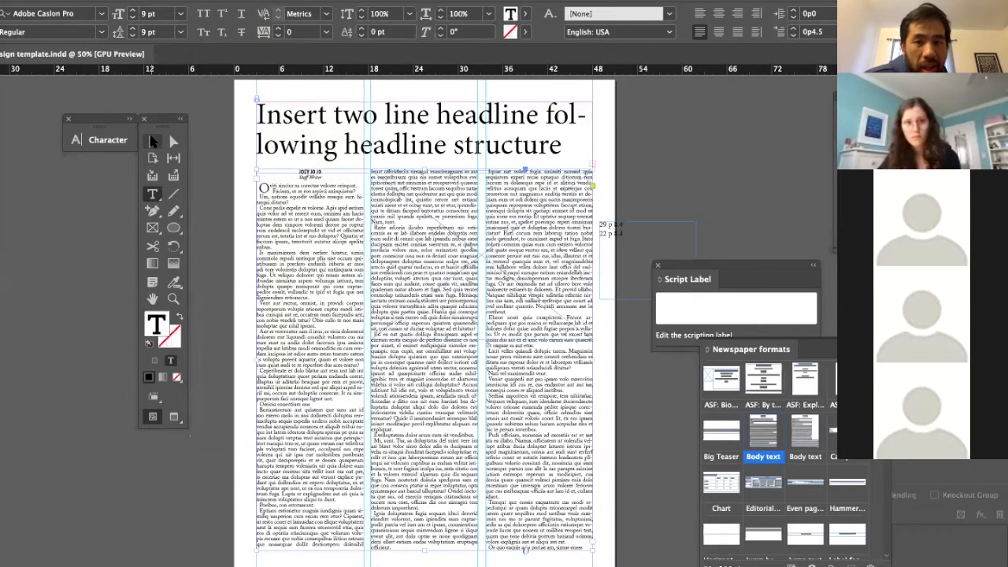
click(151, 140)
click(707, 193)
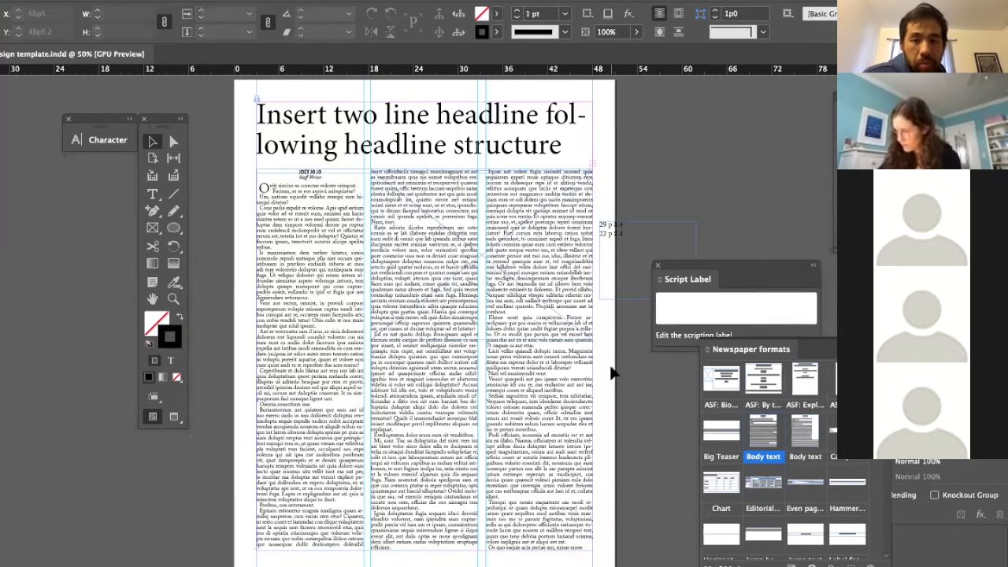
click(483, 426)
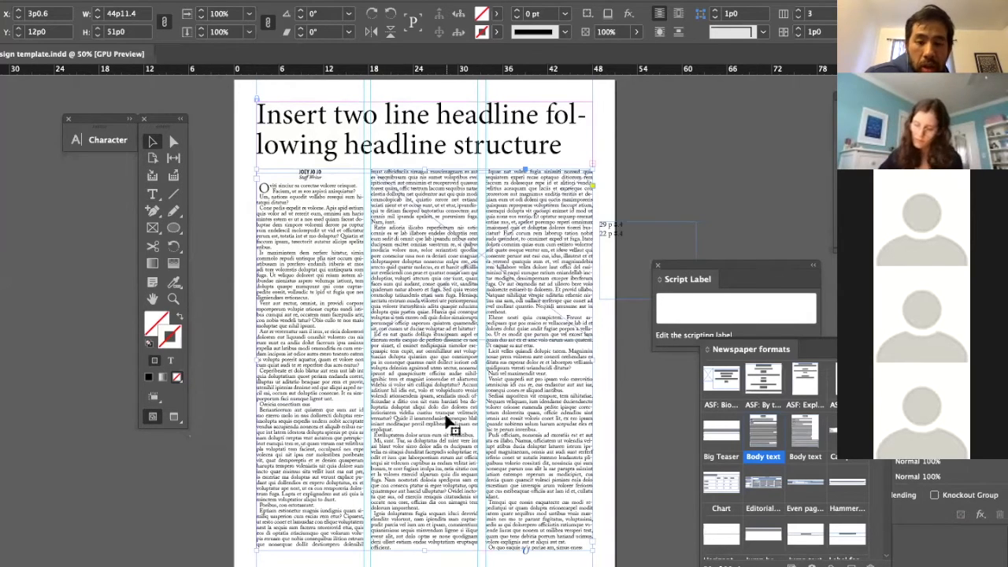
Send the three-column body text frame to the back, behind the picture frame
right_click(449, 423)
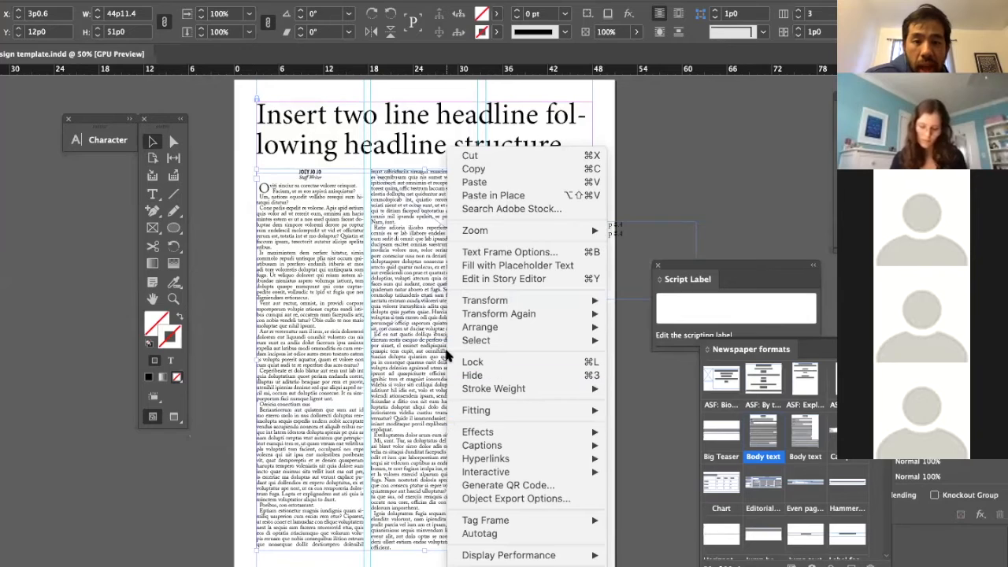
mouse_move(458, 332)
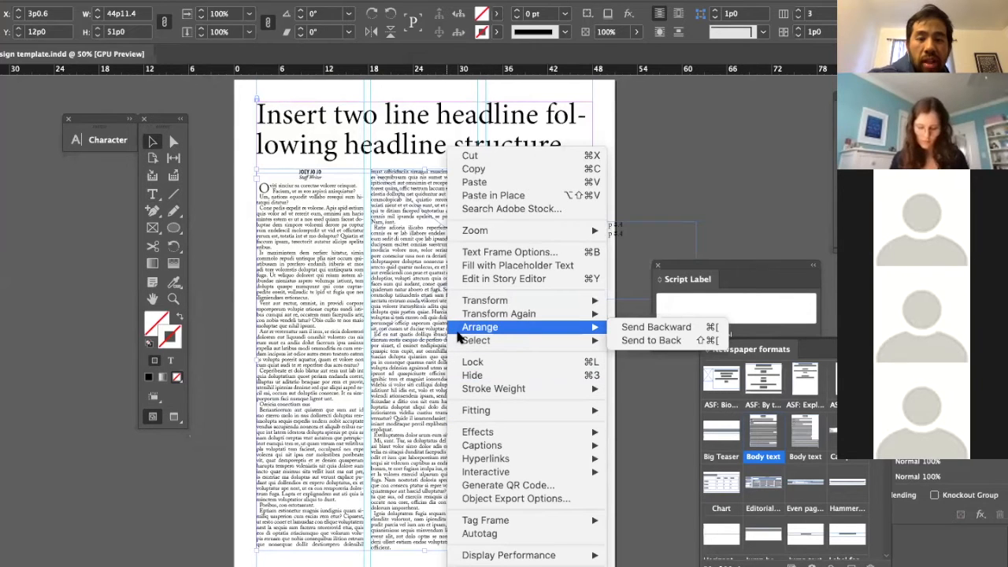
click(350, 320)
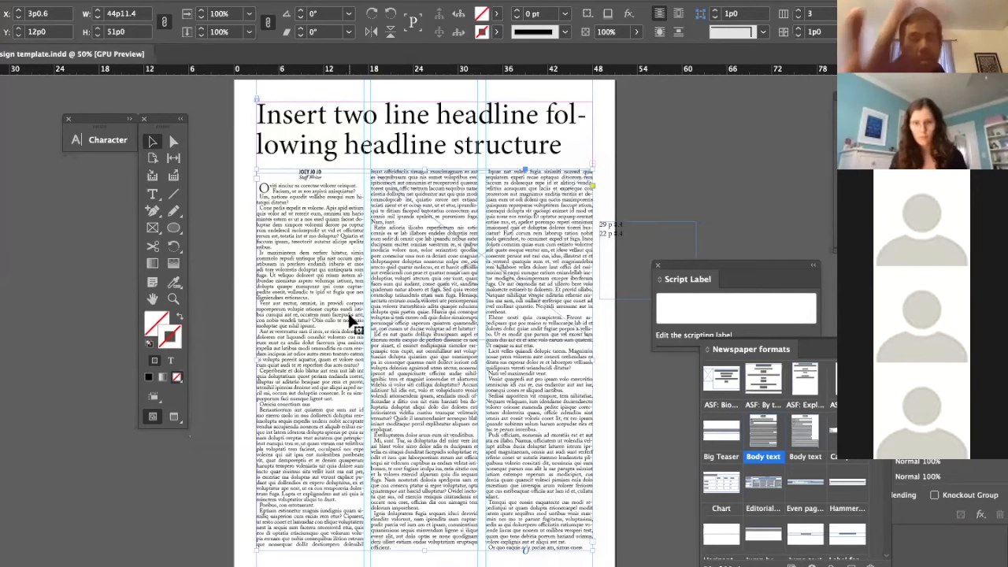
right_click(351, 319)
mouse_move(367, 329)
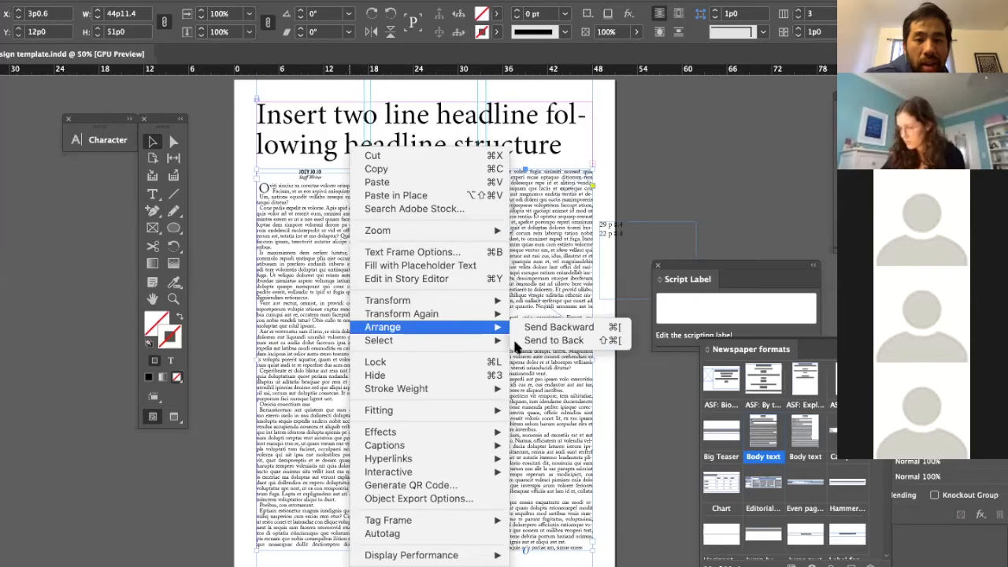
click(554, 340)
Set the two-column picture frame's text wrap to wrap around its bounding box and deselect it
click(494, 308)
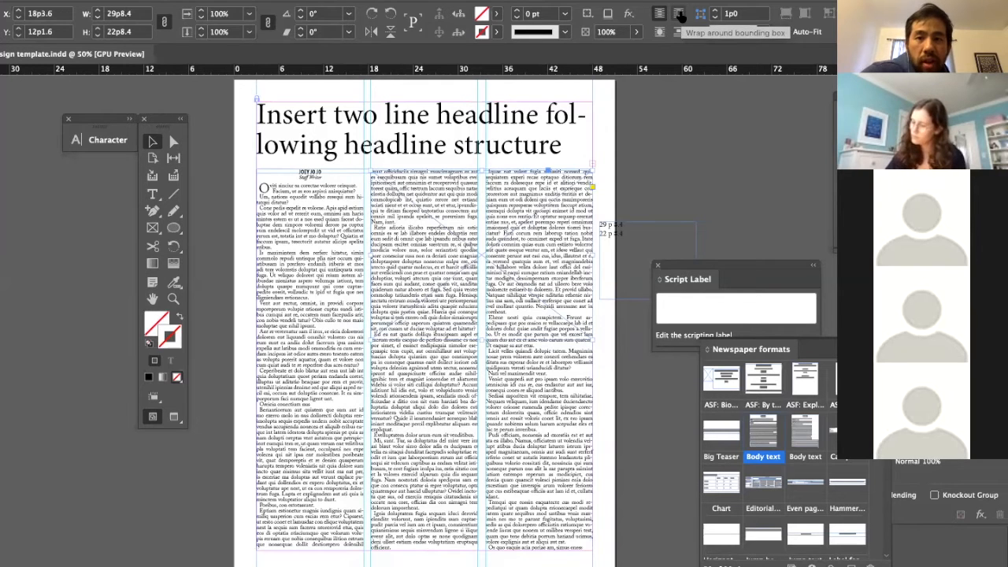
click(678, 15)
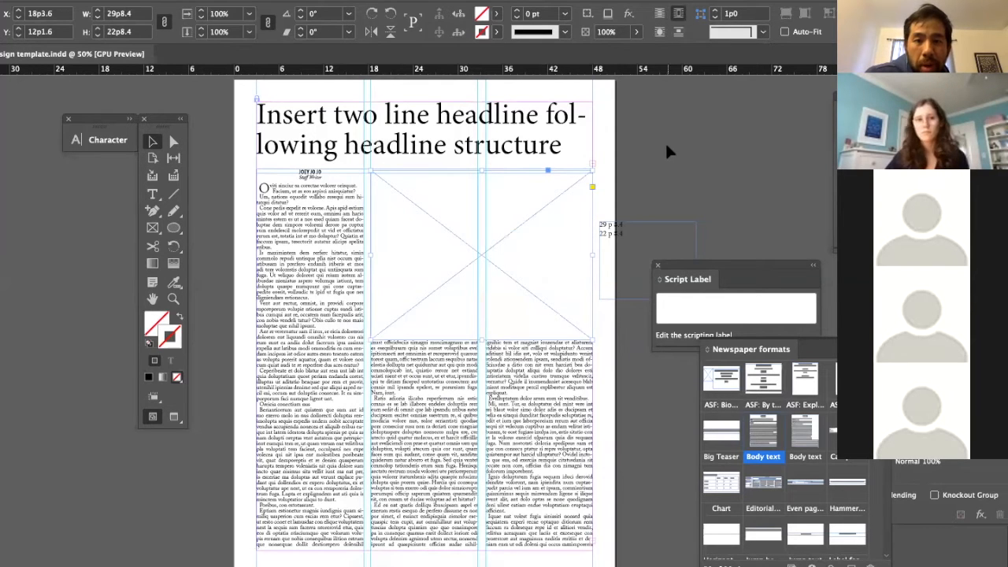
click(667, 152)
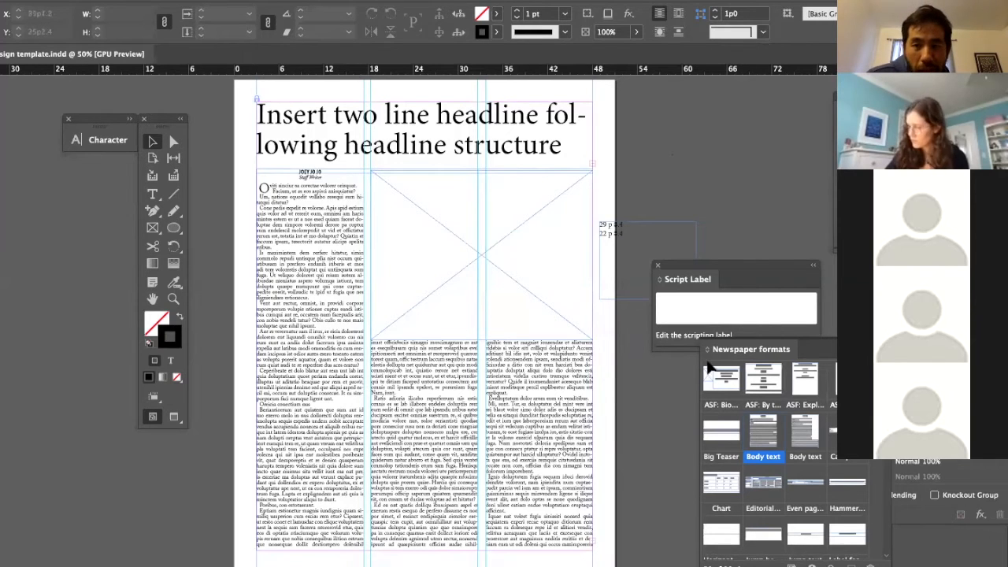
Move the Newspaper formats library beneath the Script Label panel and bring its Photos item into view
drag(810, 336, 756, 360)
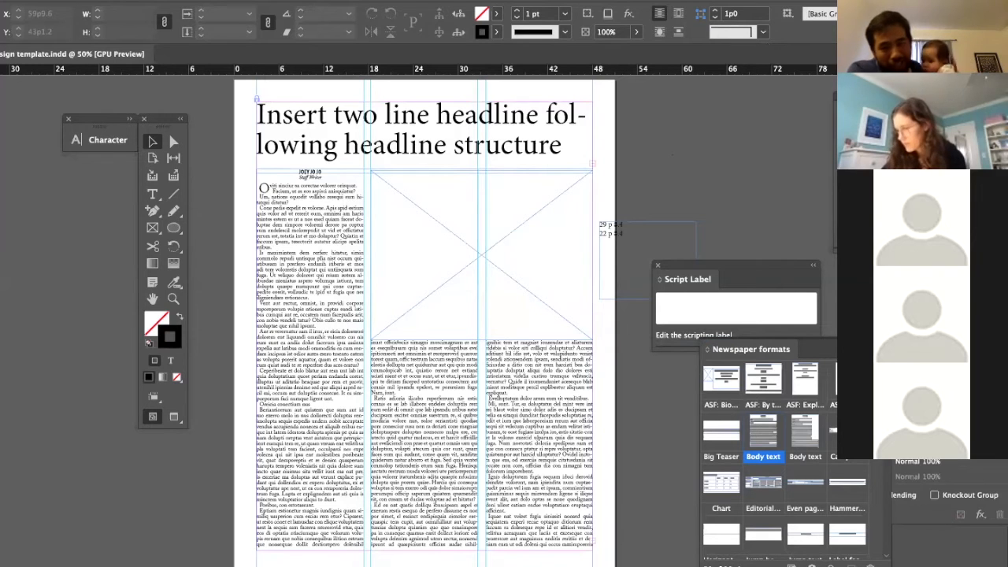
drag(820, 334, 770, 330)
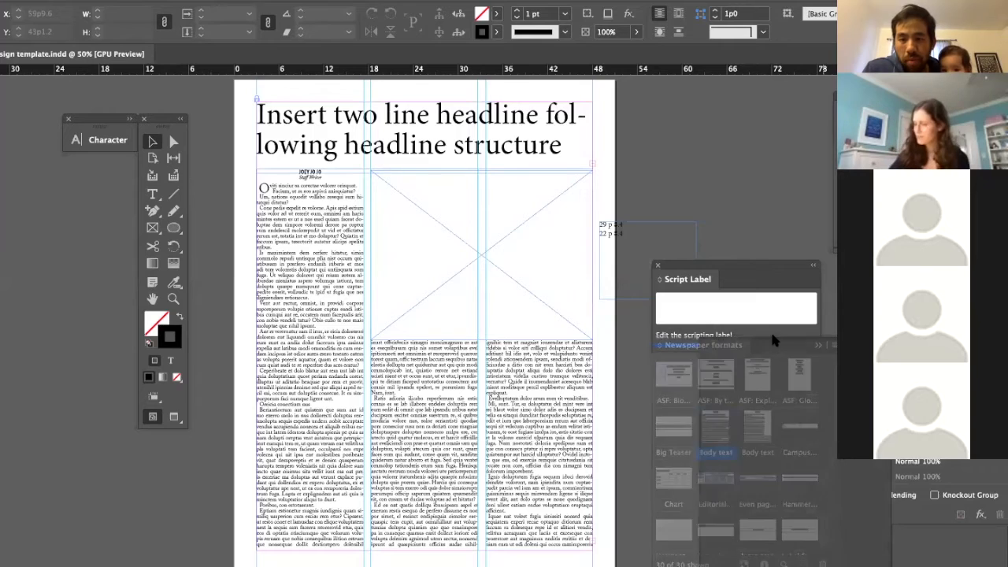
scroll(760, 543, down, 5)
scroll(760, 548, up, 5)
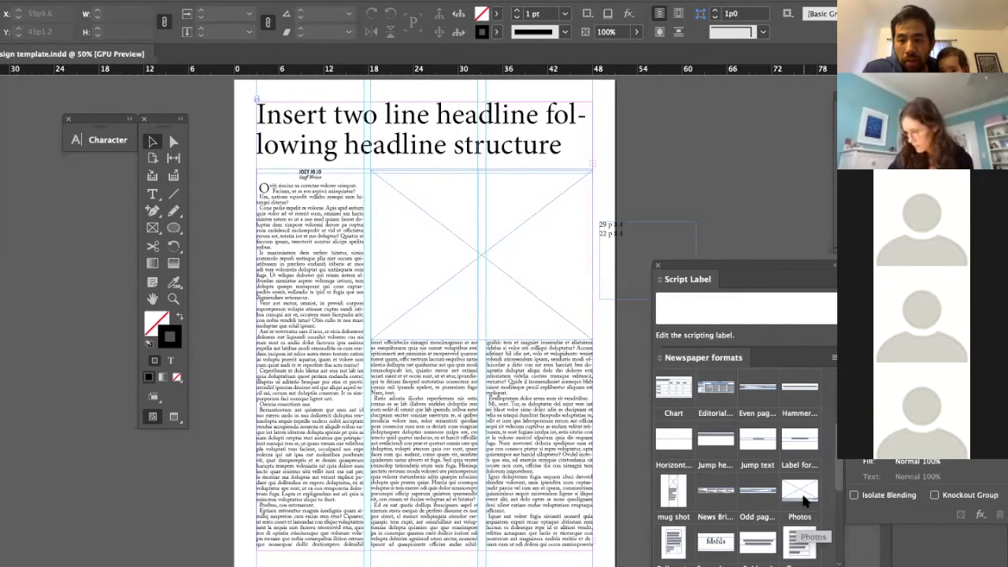
Try placing the Photos library item on the pasteboard, then delete its picture frame and caption
drag(804, 500, 758, 177)
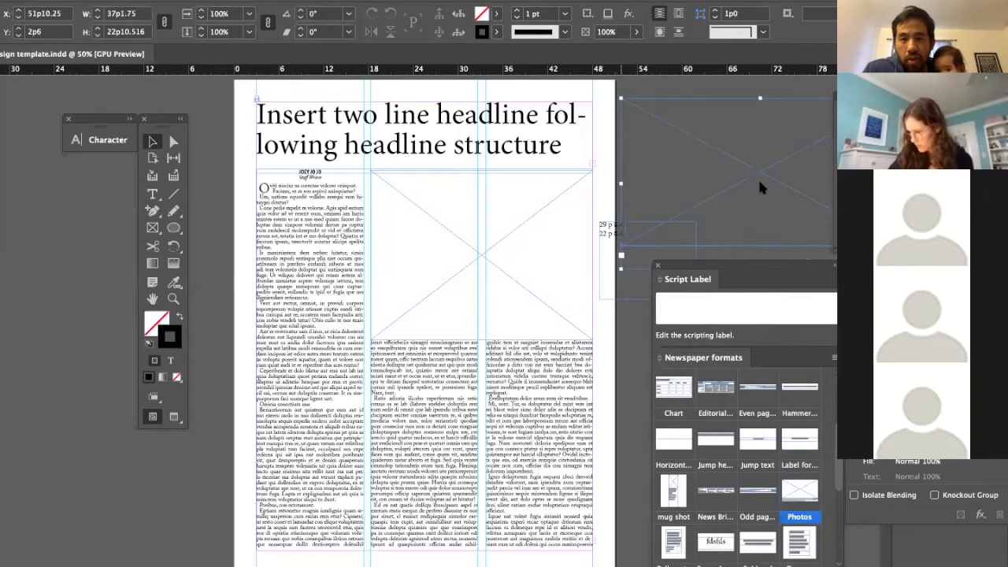
click(643, 303)
drag(747, 273, 748, 345)
click(734, 204)
key(Delete)
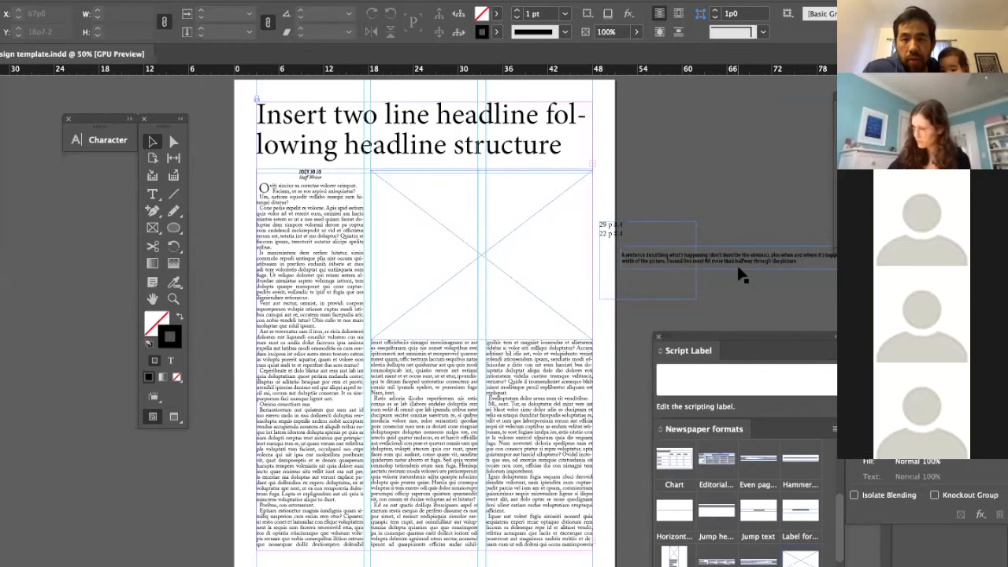
click(767, 257)
drag(768, 258, 748, 269)
key(Delete)
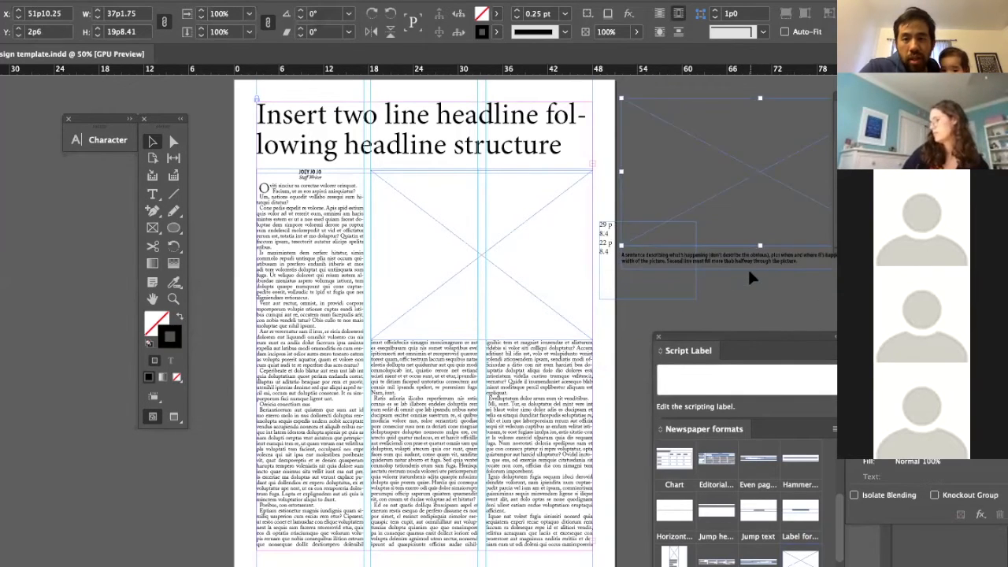
Add the Photos library item, position its caption directly below the picture frame and narrow the caption to the picture's width
scroll(747, 455, down, 2)
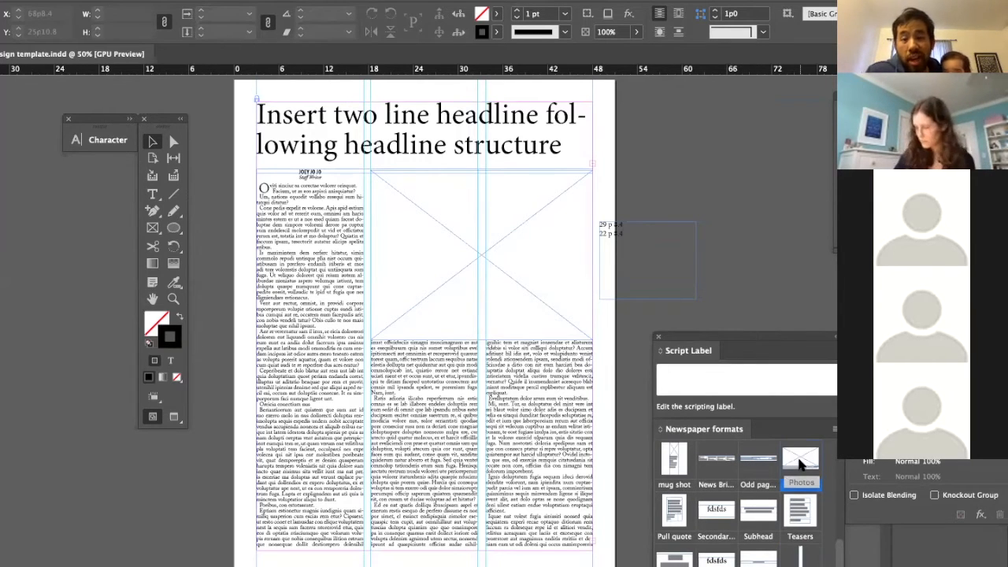
drag(800, 465, 548, 355)
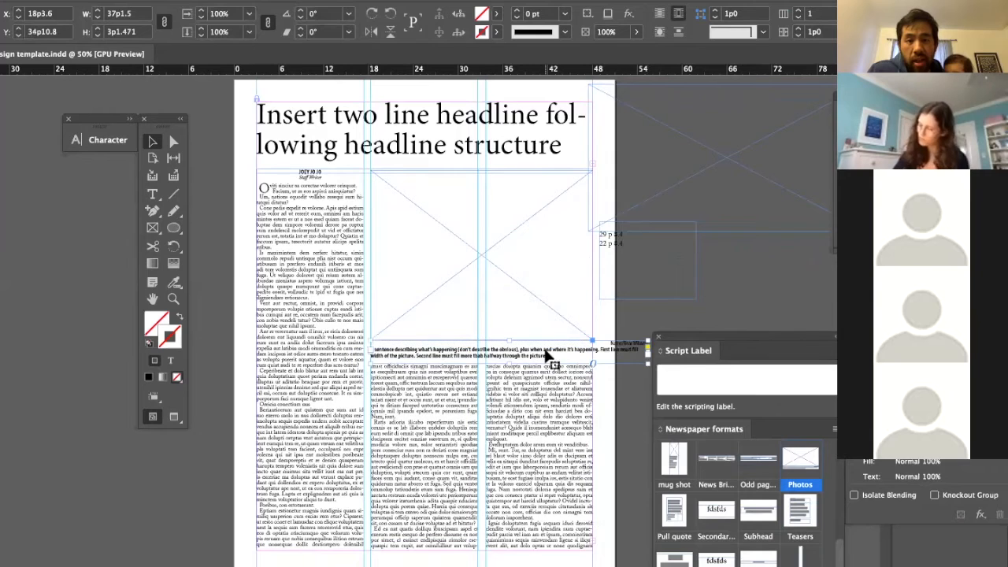
drag(647, 349, 590, 346)
click(600, 356)
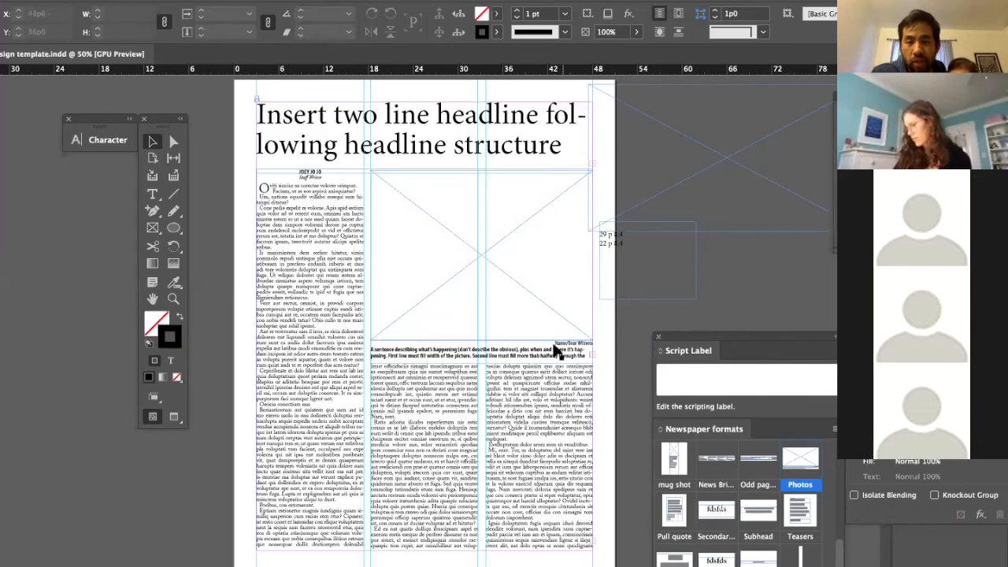
Delete the spare Photos picture frame left on the pasteboard beside the page
scroll(485, 371, up, 2)
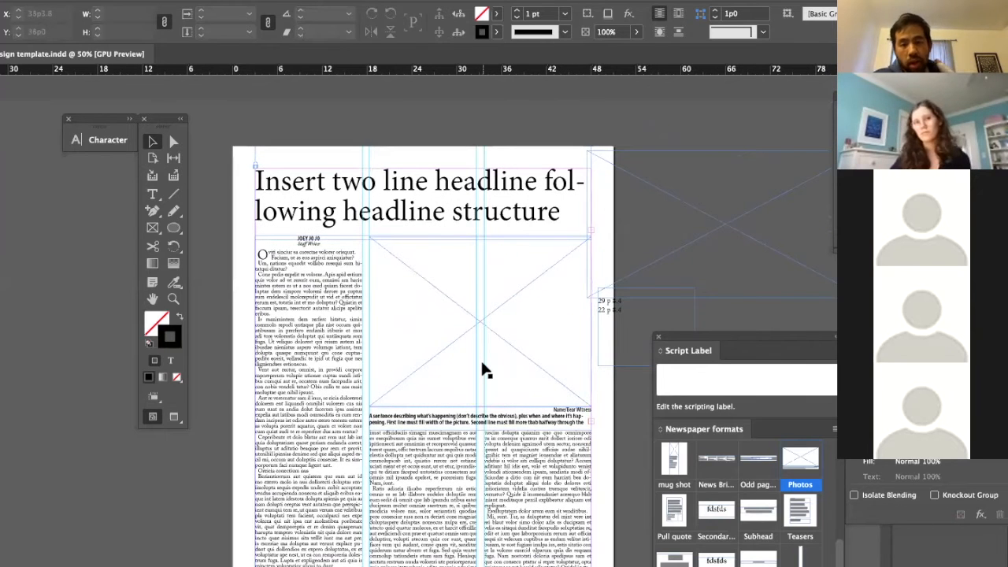
click(479, 325)
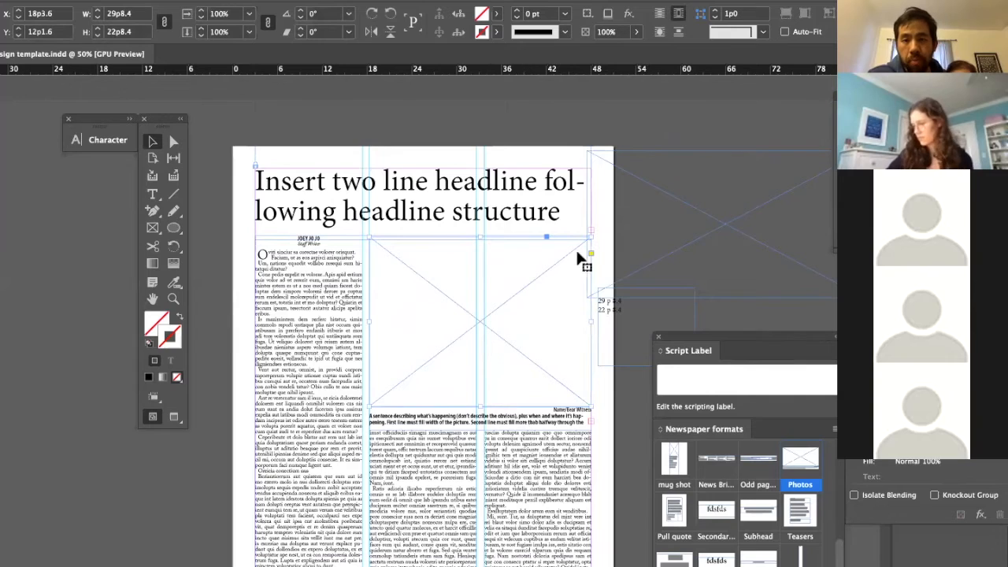
click(647, 447)
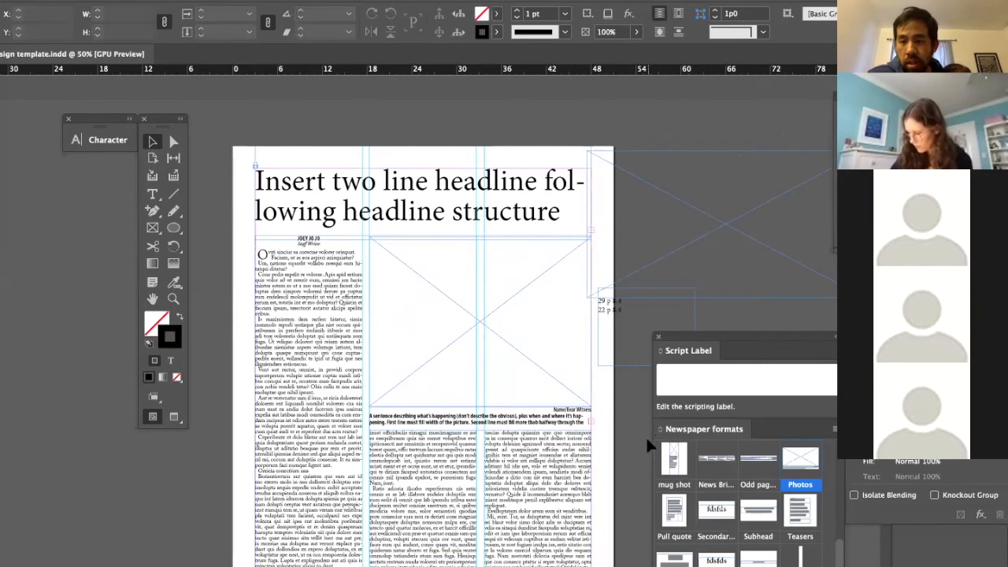
click(687, 207)
key(Delete)
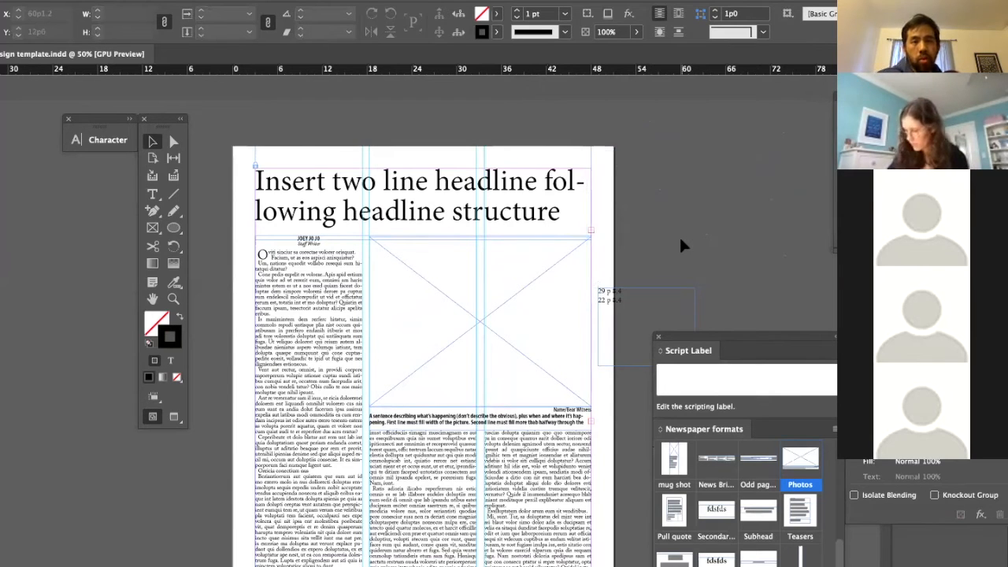
click(106, 0)
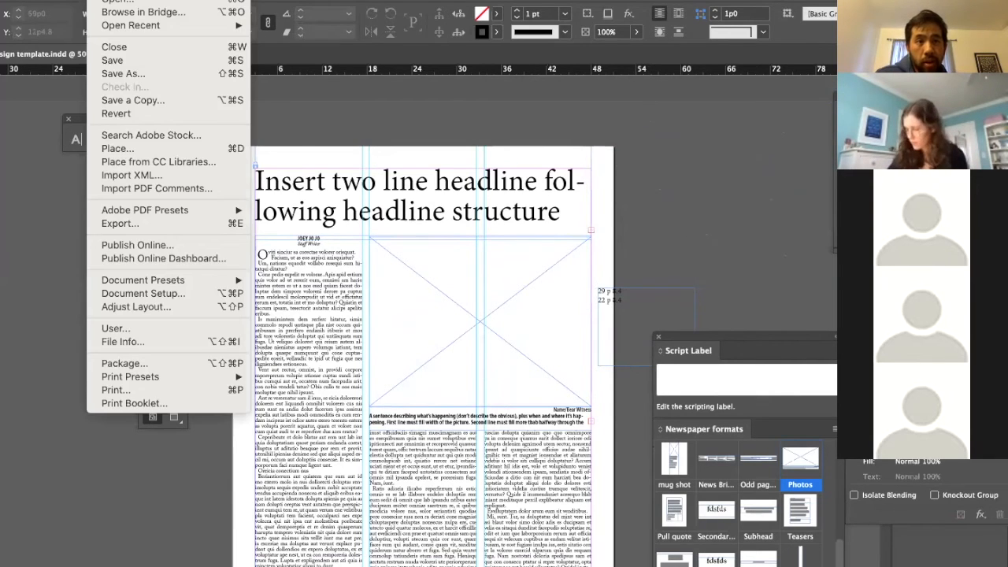
mouse_move(111, 0)
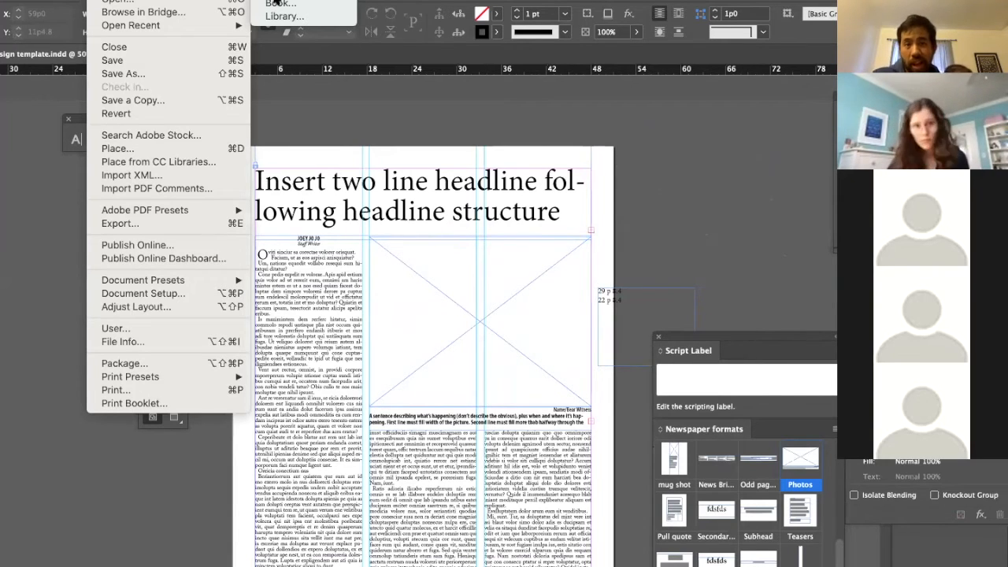
click(361, 95)
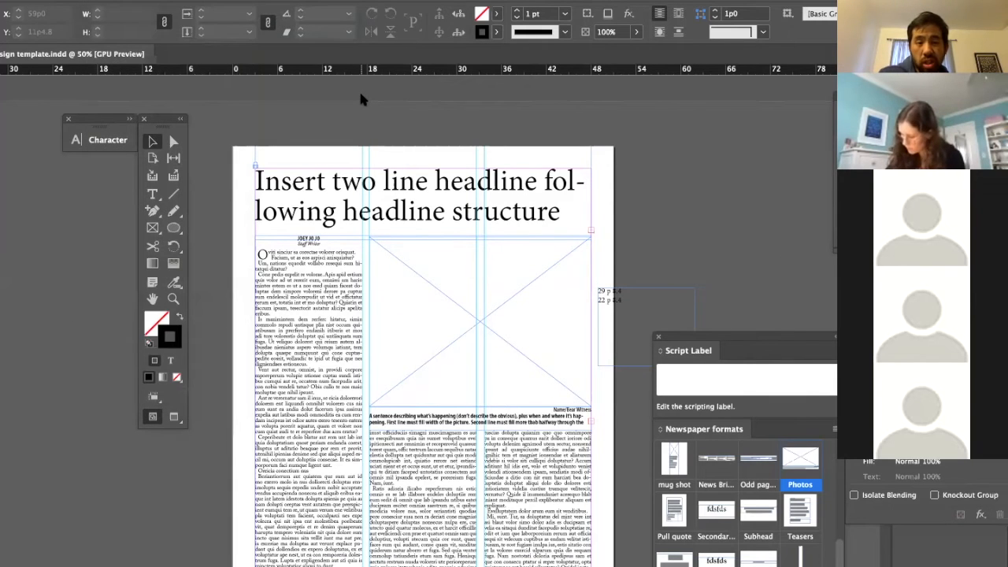
click(110, 0)
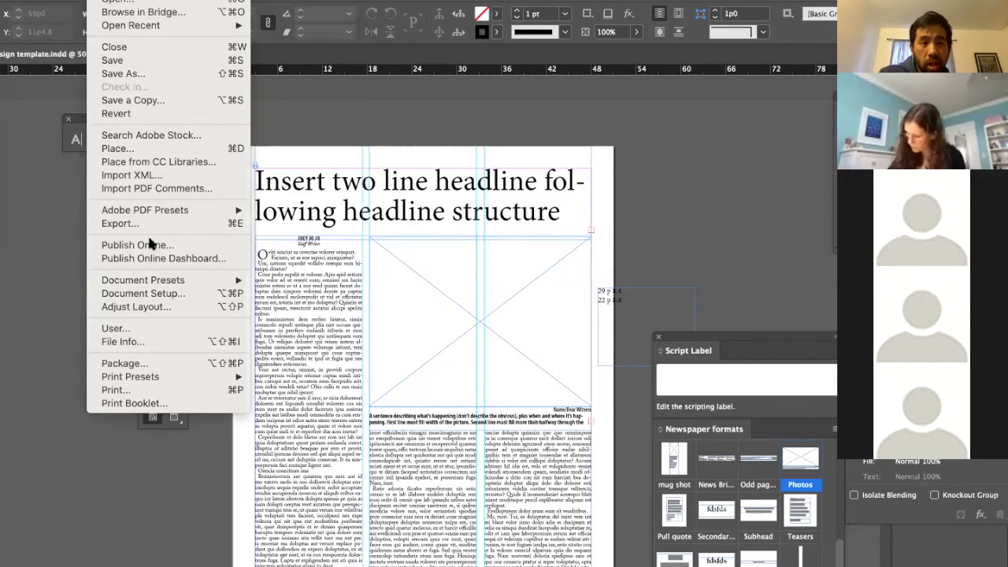
click(385, 113)
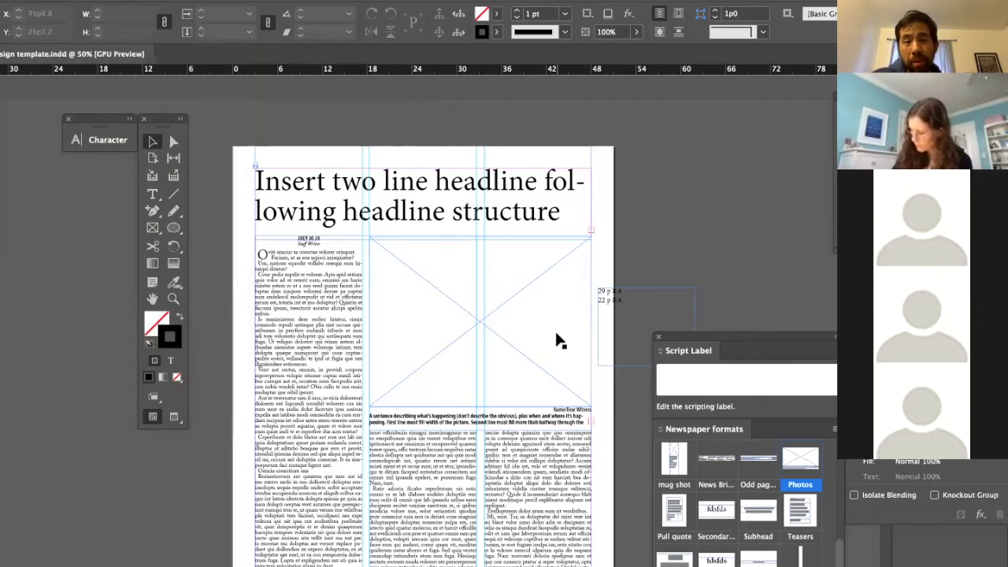
click(292, 281)
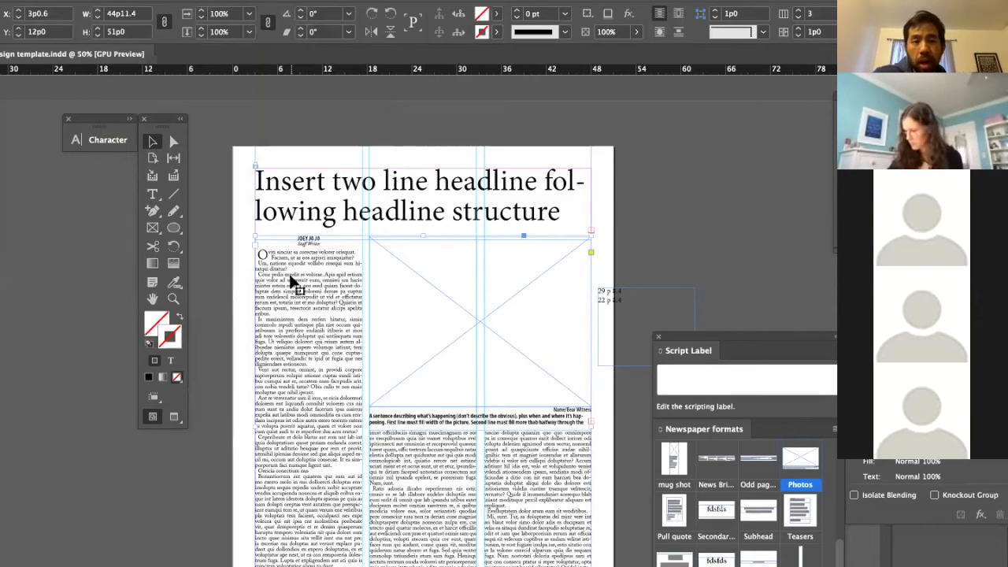
click(152, 194)
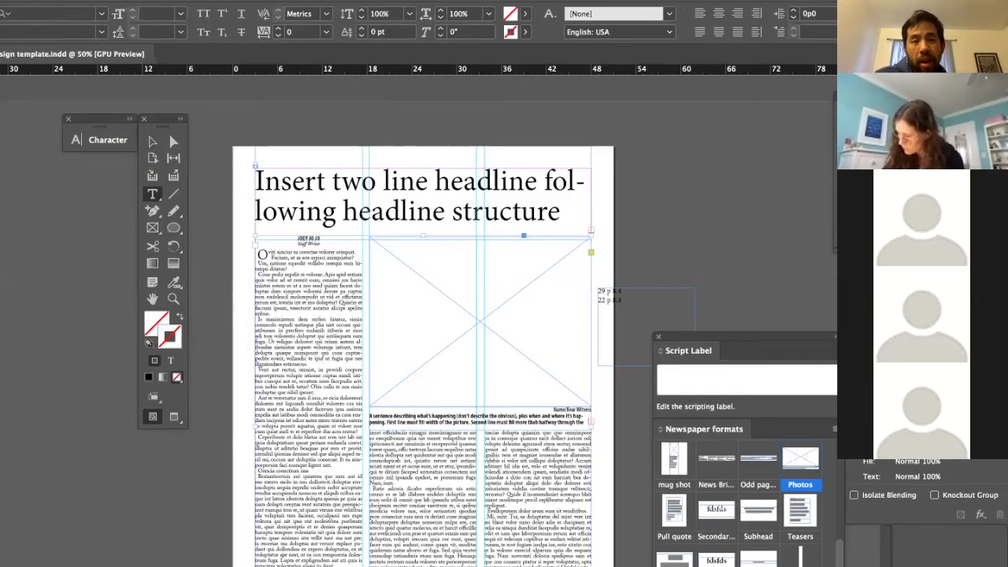
click(152, 142)
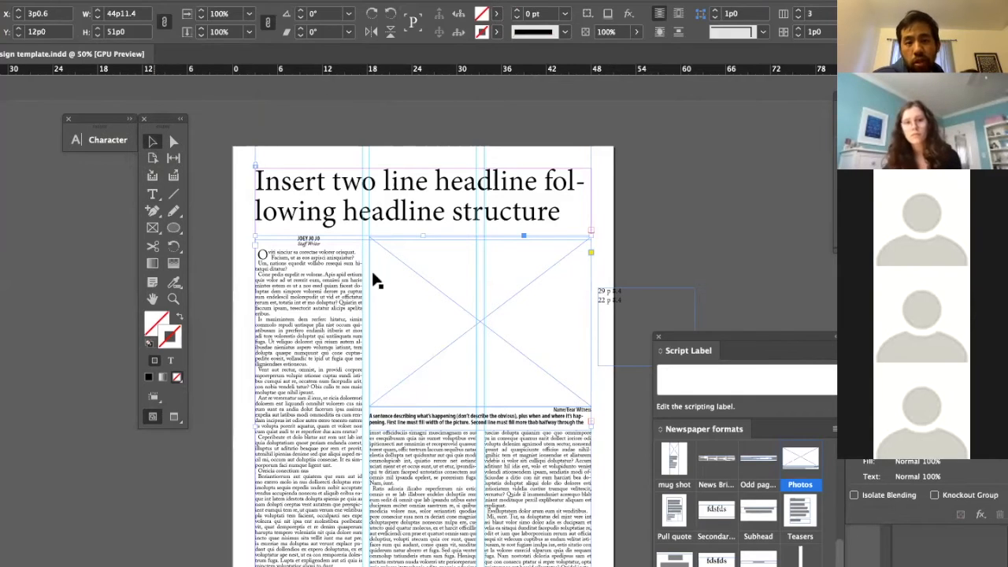
click(729, 218)
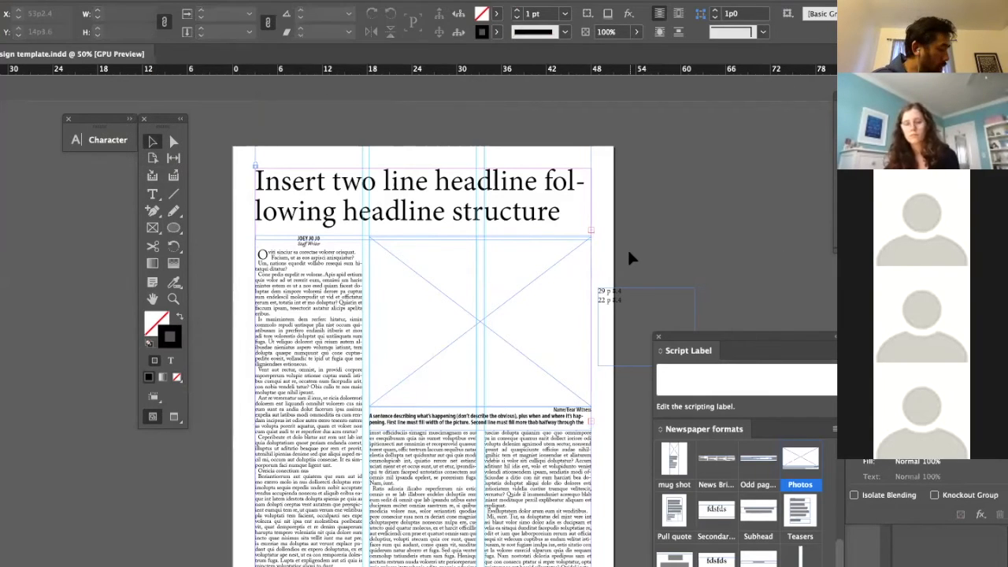
Open the Place dialog for the two-column picture frame and cancel it without importing a file
click(578, 420)
click(511, 346)
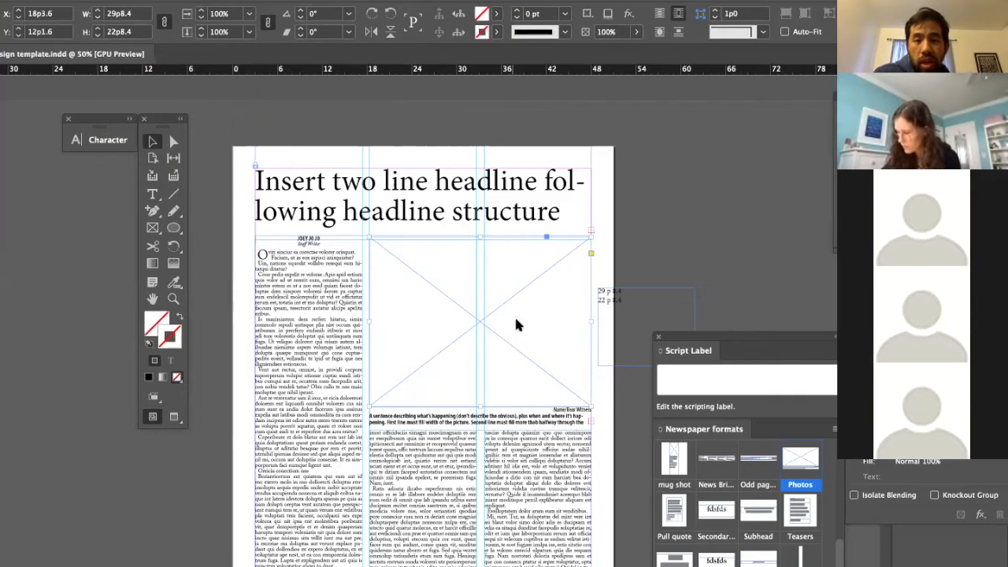
key(super+d)
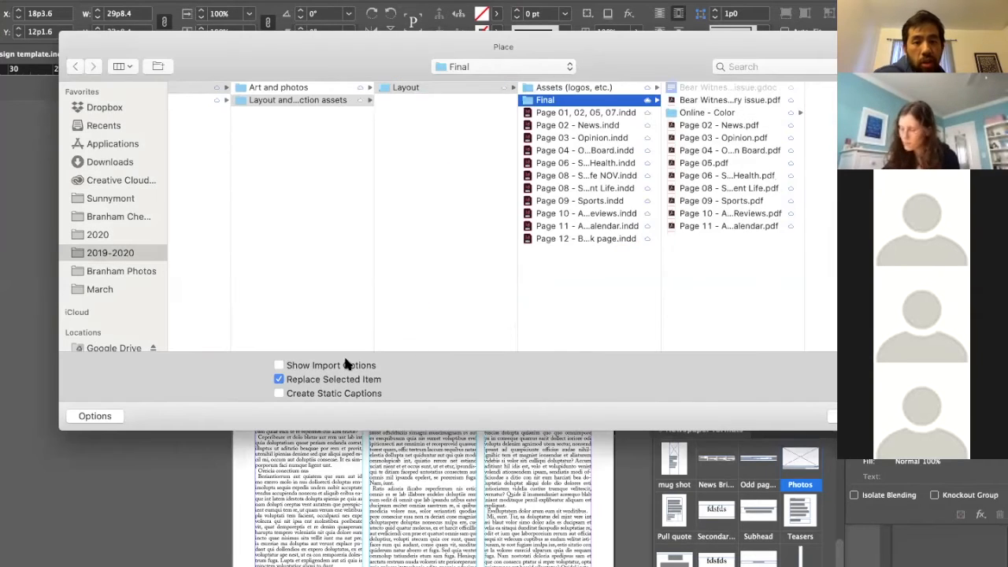
key(Escape)
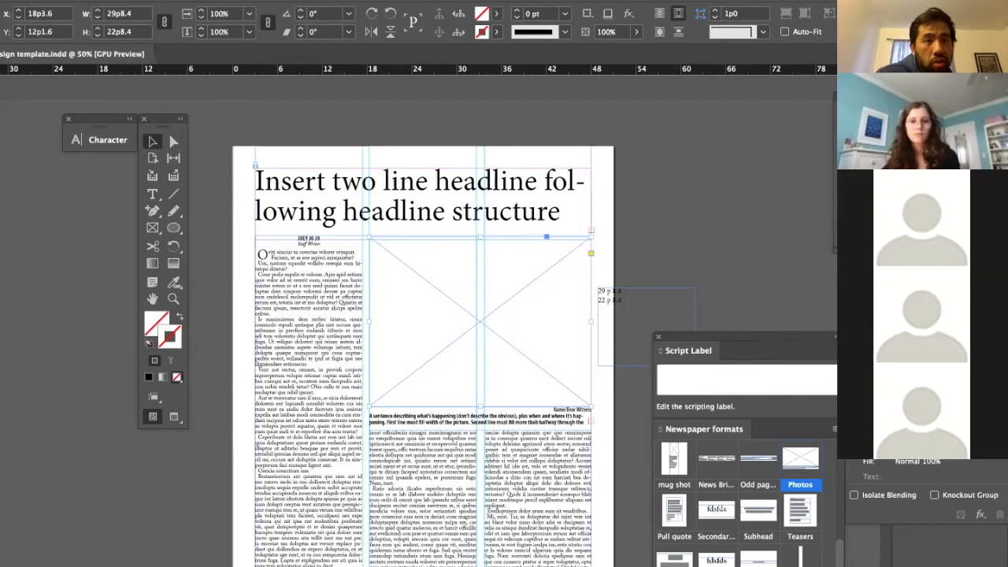
click(245, 0)
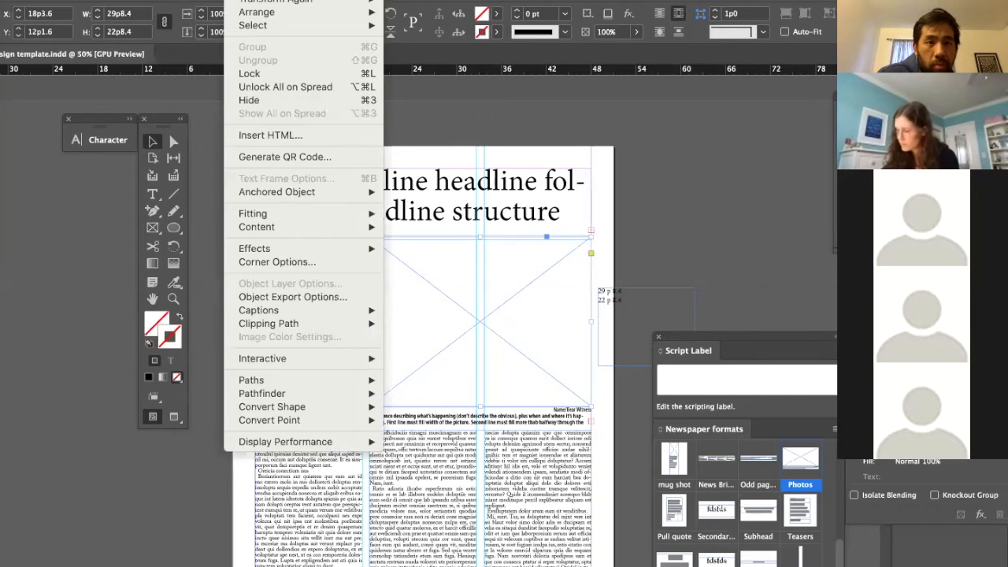
mouse_move(206, 0)
mouse_move(162, 0)
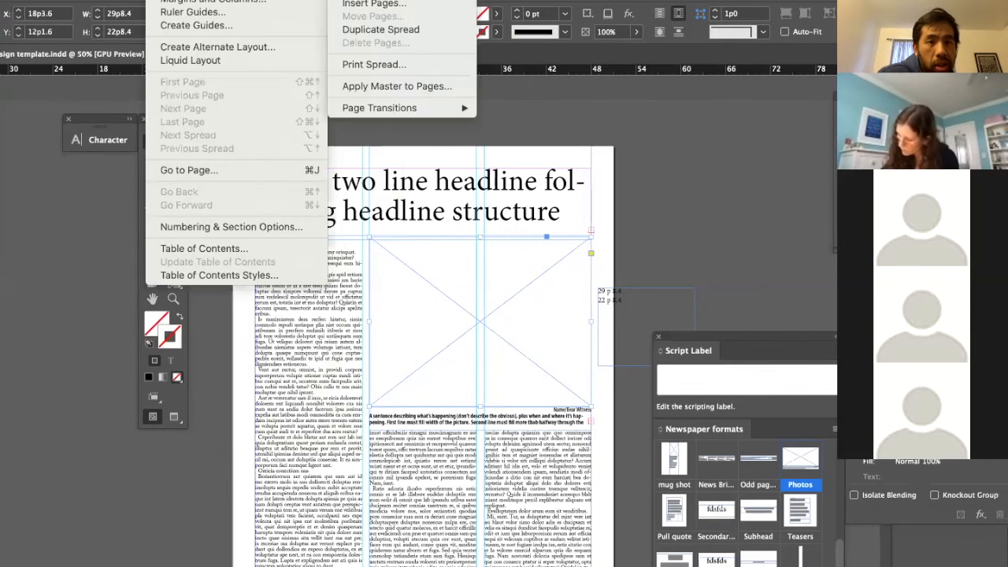
key(Escape)
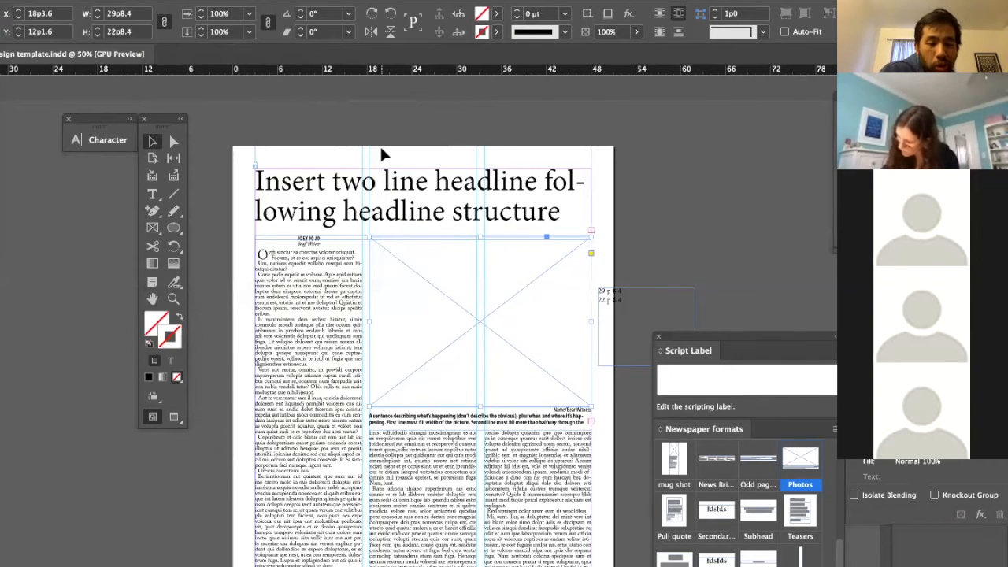
Place the DSC_0507 JPEG from the Branham Photos shared drive, folder 2019 - 2020 > 2020 > 011820 - Girls basketball, into the two-column picture frame
key(super+d)
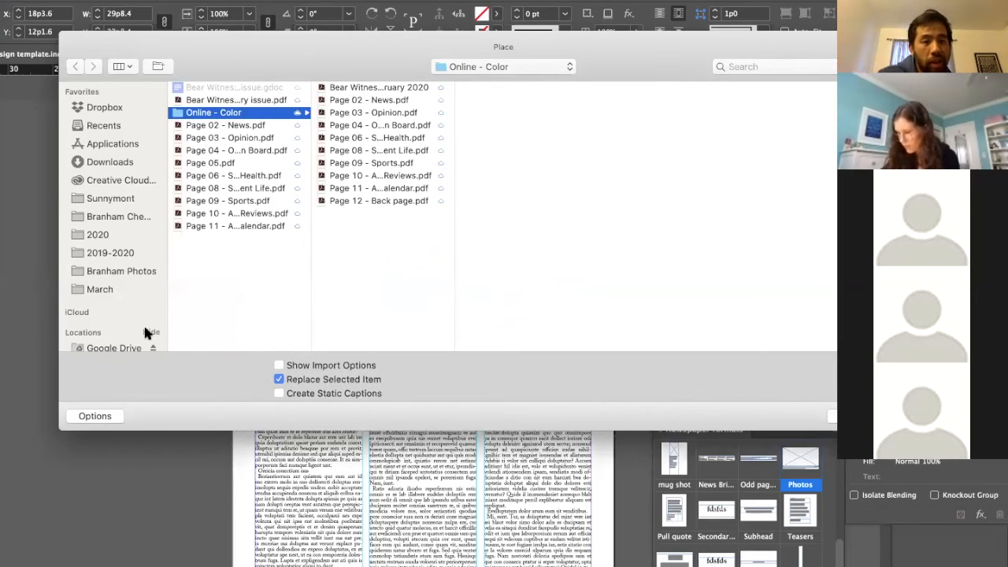
scroll(143, 322, down, 2)
click(116, 309)
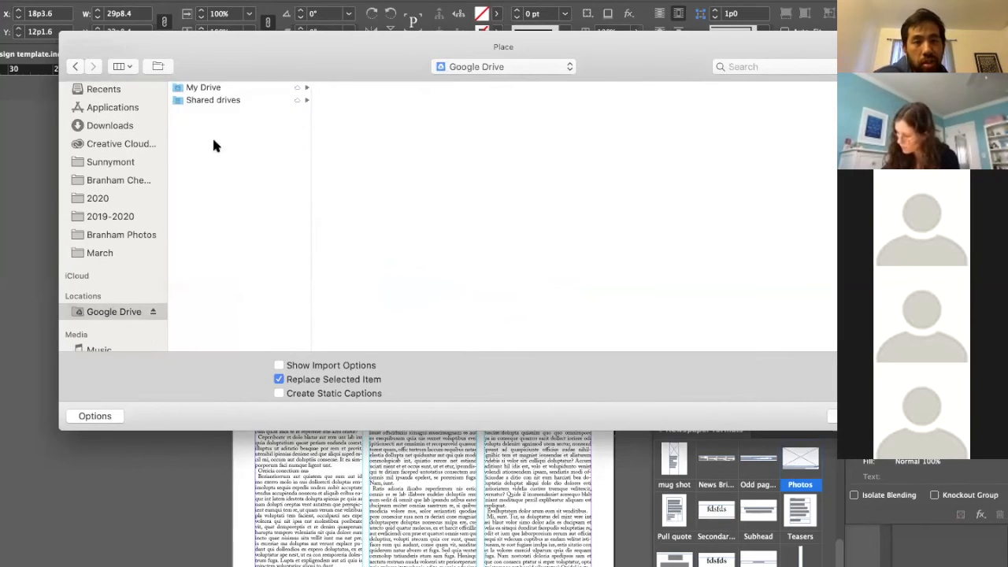
click(229, 101)
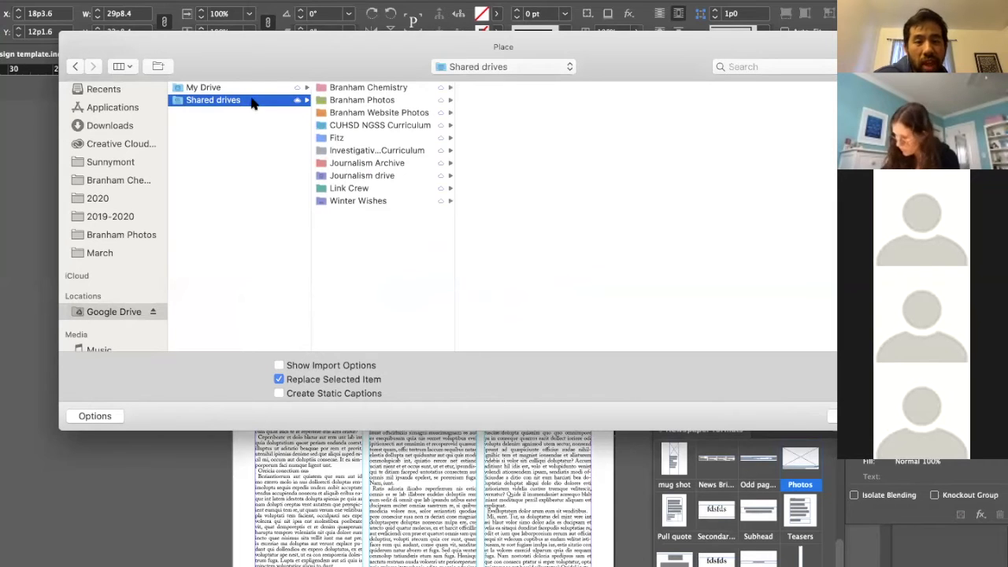
click(373, 99)
click(546, 88)
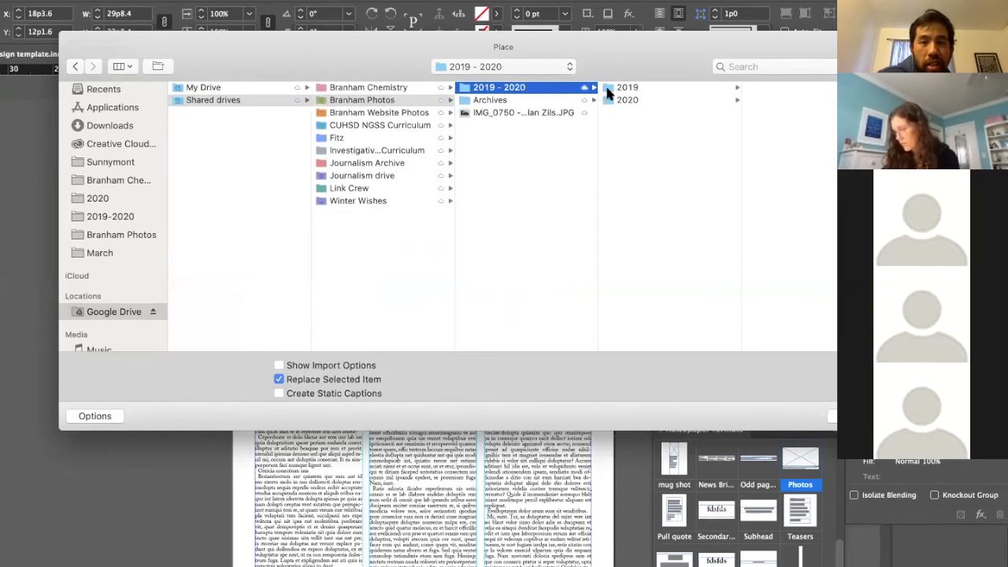
click(626, 100)
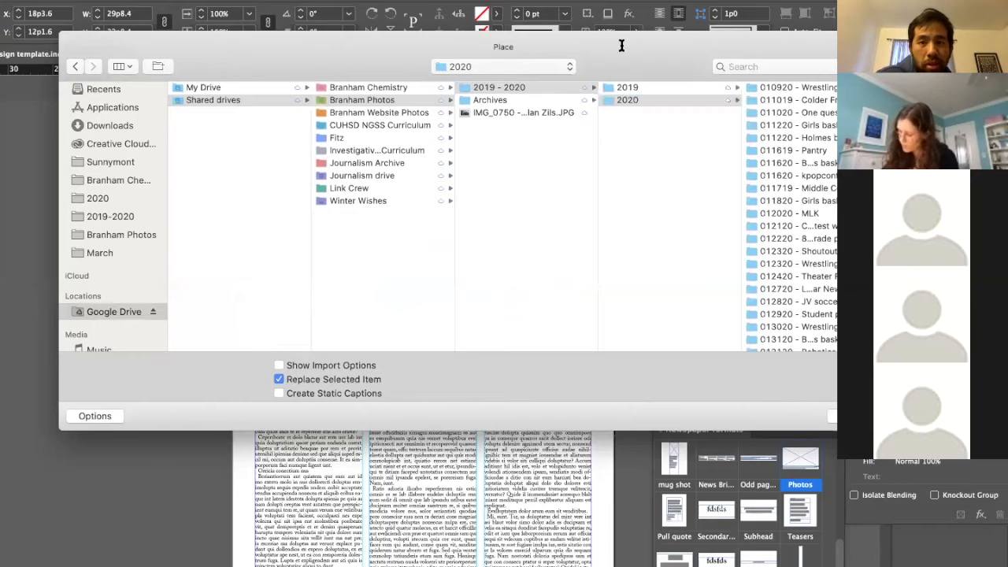
click(773, 253)
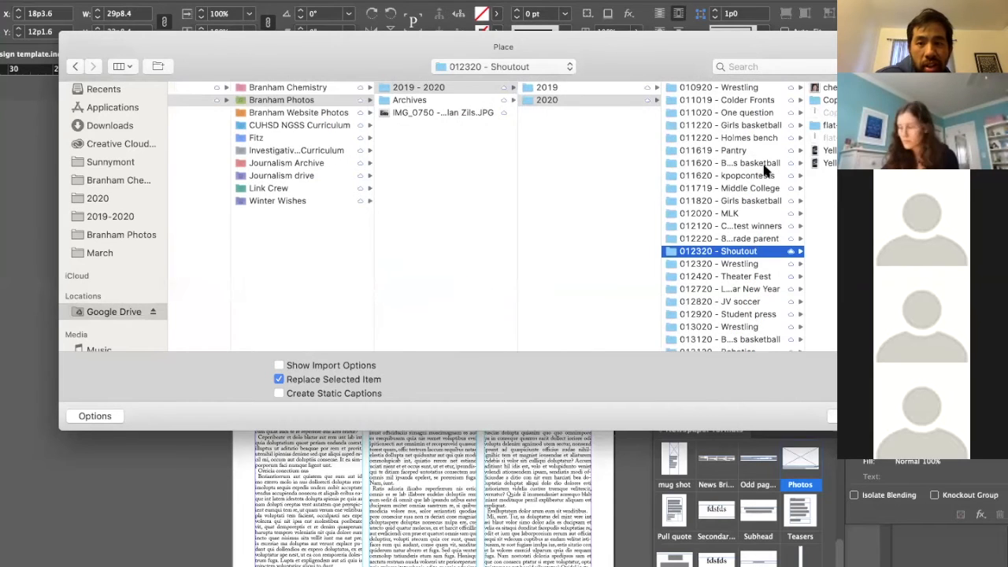
click(753, 201)
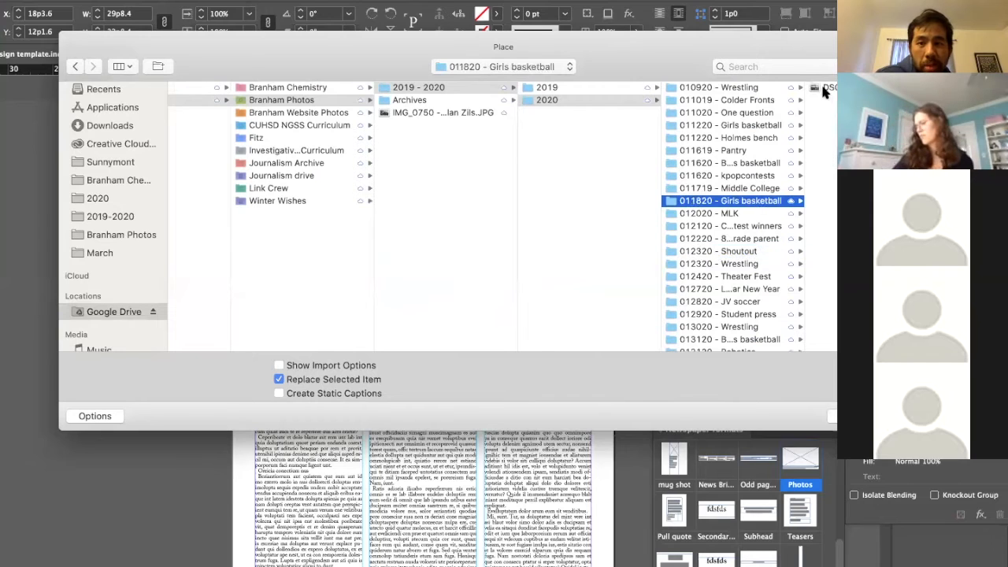
click(707, 88)
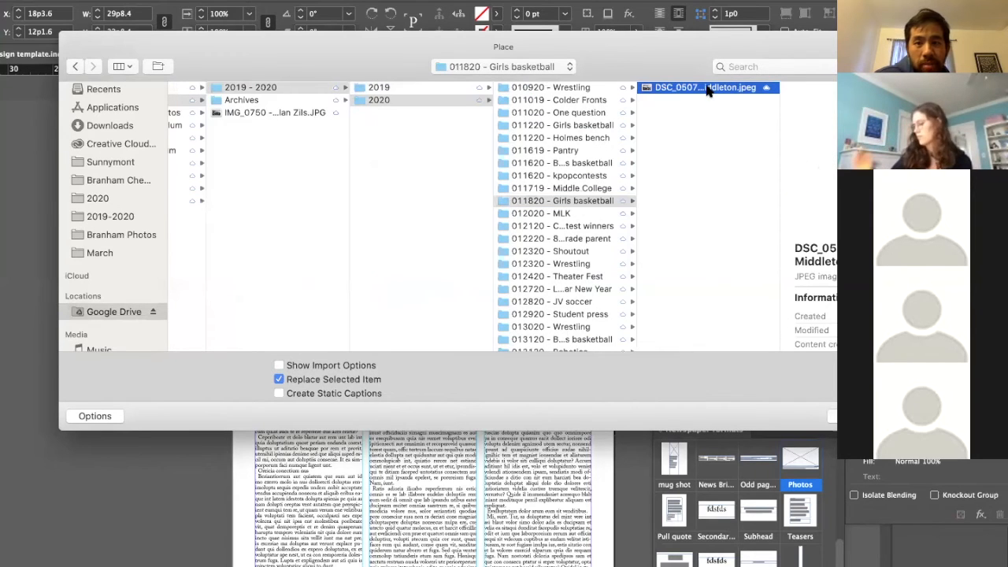
double_click(706, 88)
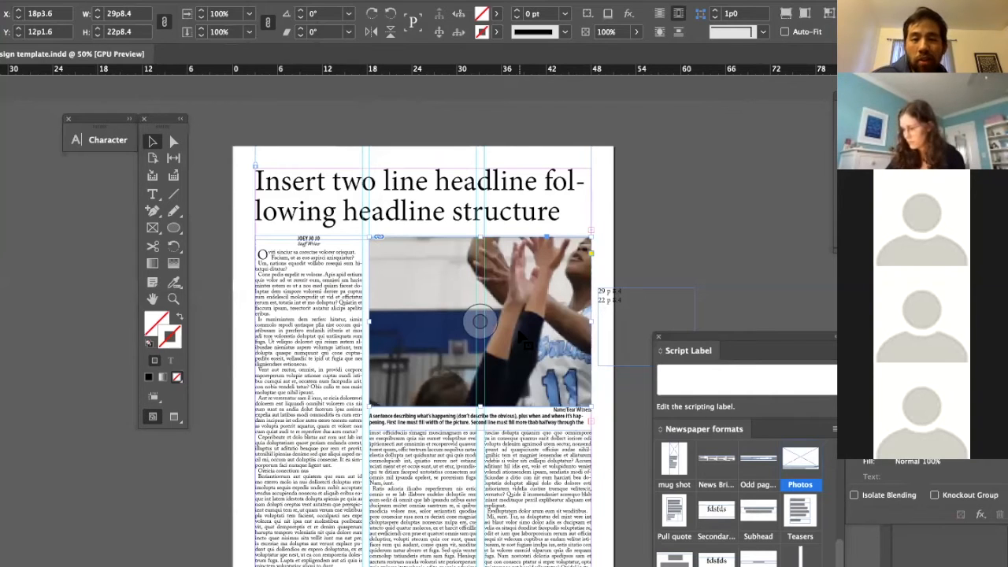
Fit the basketball photo to its two-column picture frame with Fill Frame Proportionally
right_click(520, 336)
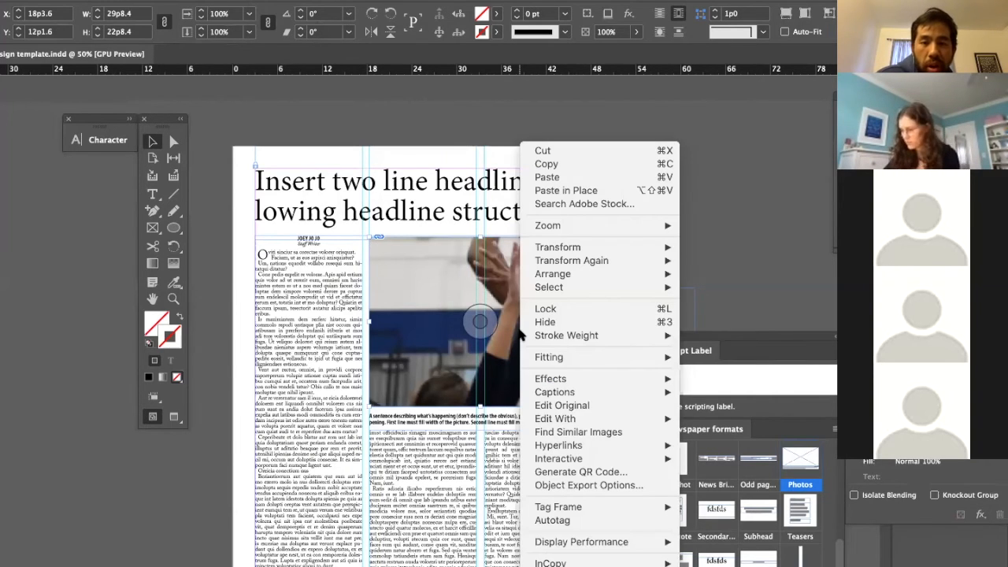
mouse_move(538, 358)
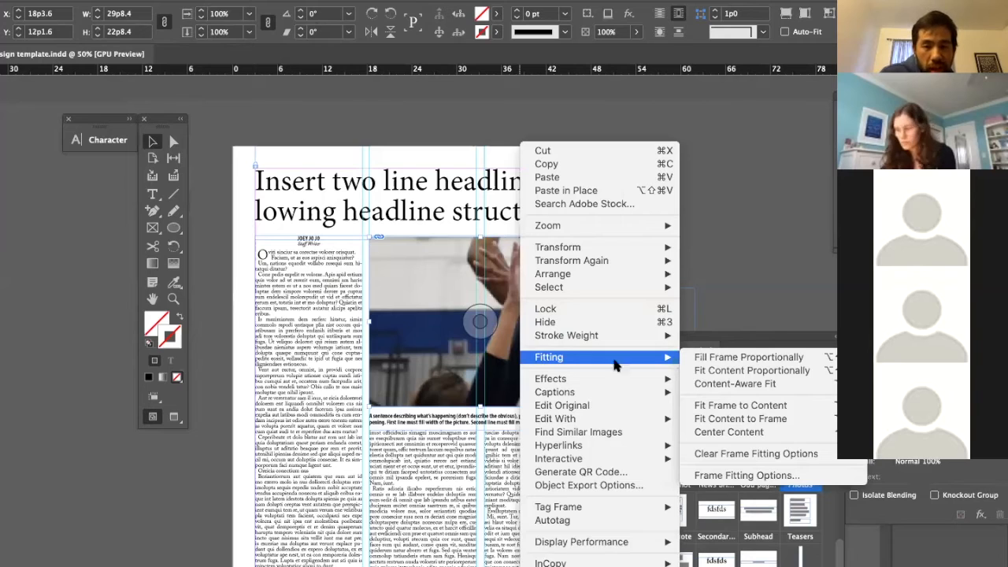
click(728, 358)
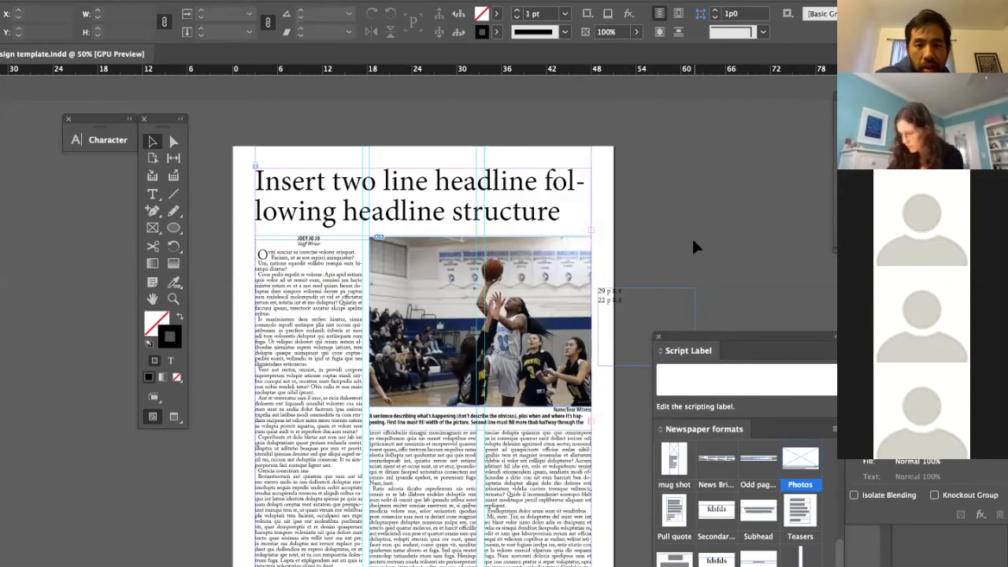
Select the entire two-line headline text to examine its character formatting, and return to the Selection tool
double_click(387, 211)
key(super+a)
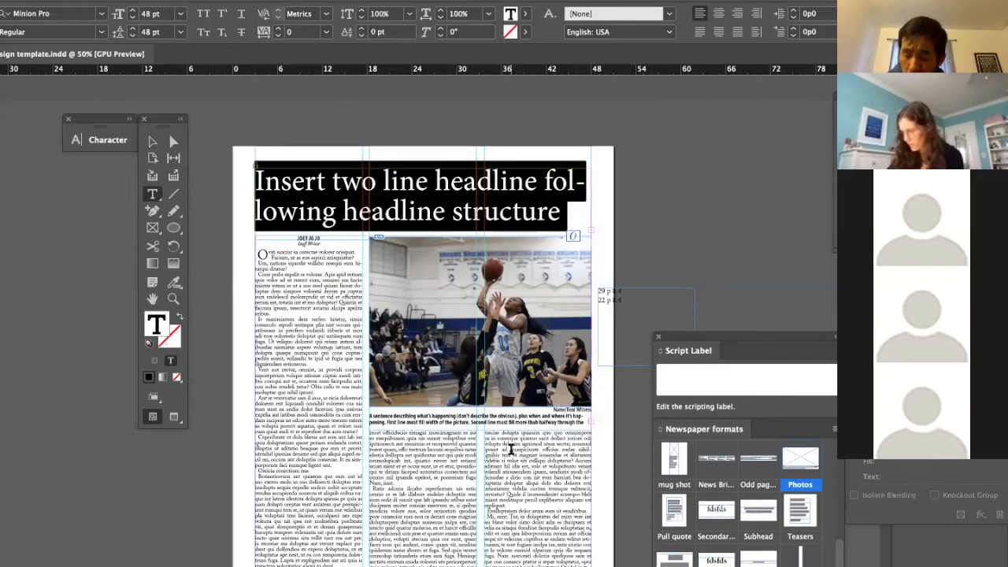
click(498, 206)
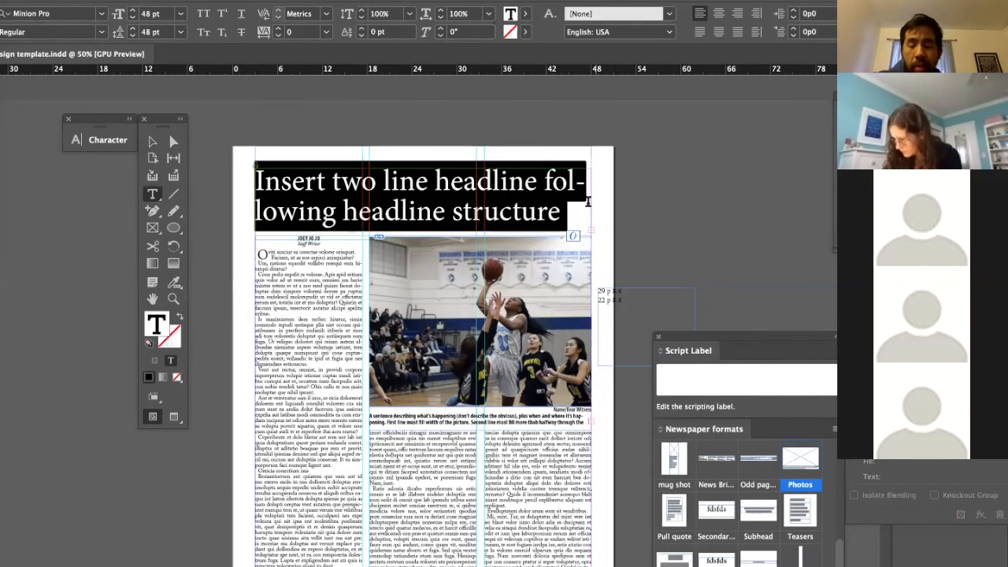
drag(580, 211, 171, 165)
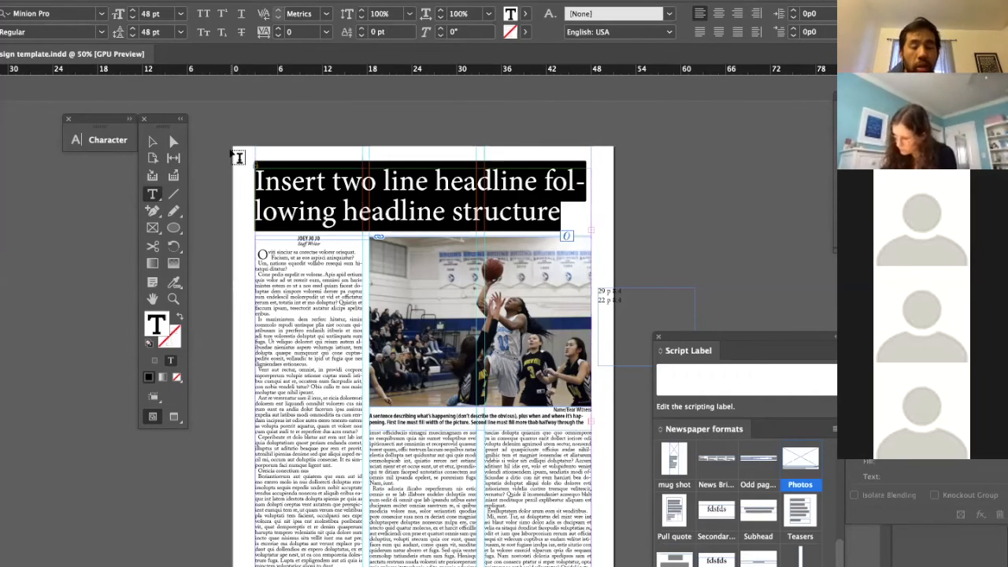
click(153, 141)
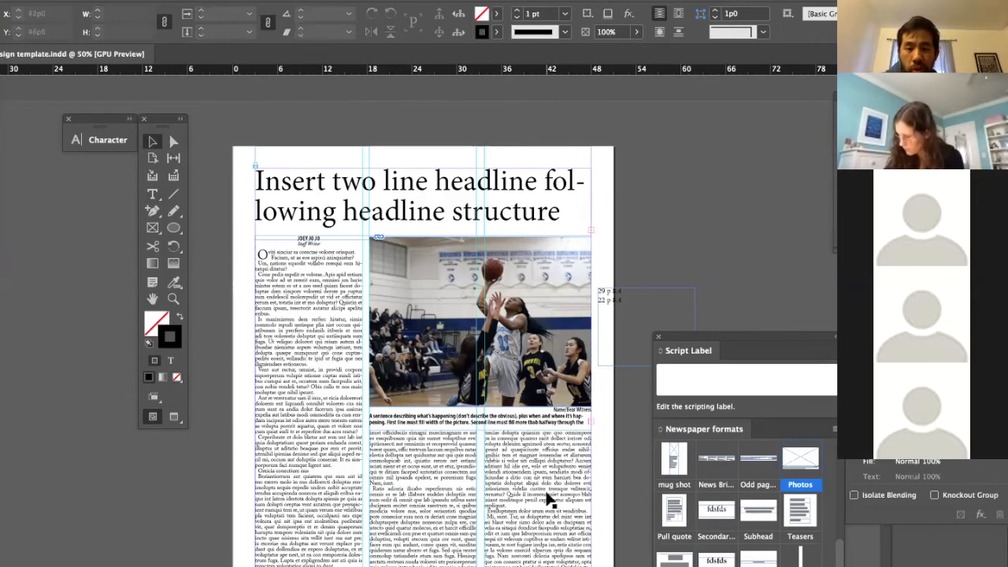
scroll(547, 499, down, 3)
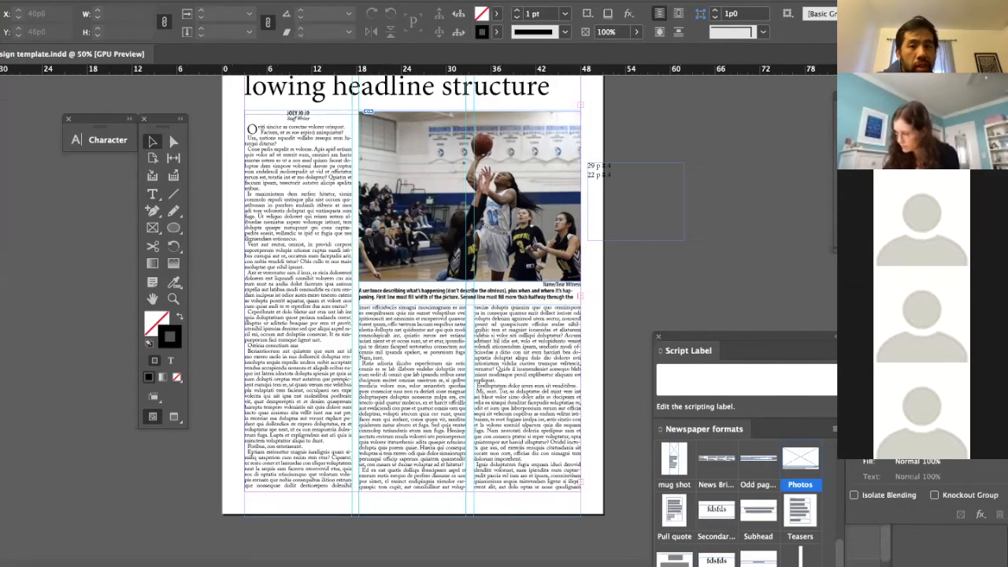
scroll(315, 475, up, 2)
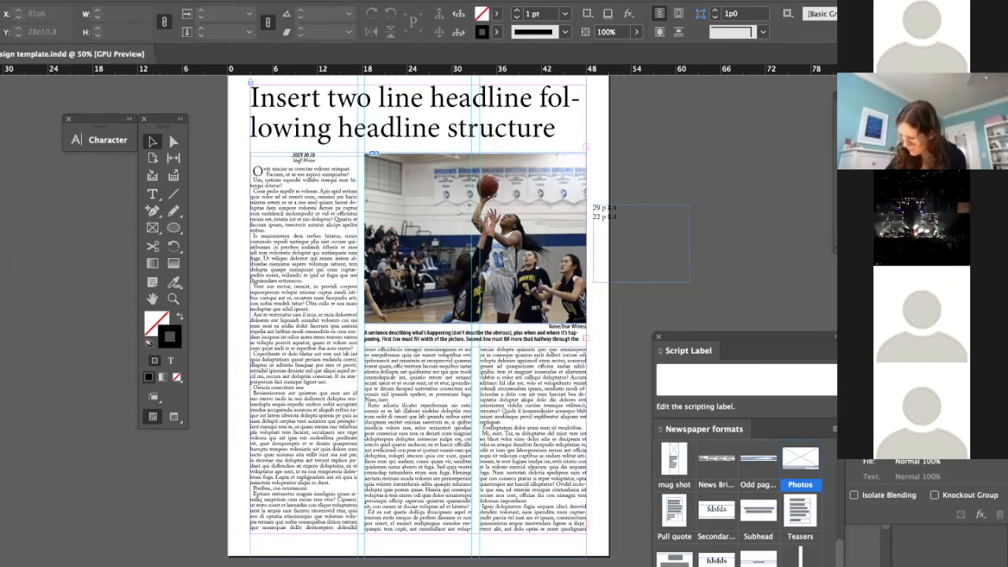
scroll(346, 332, up, 2)
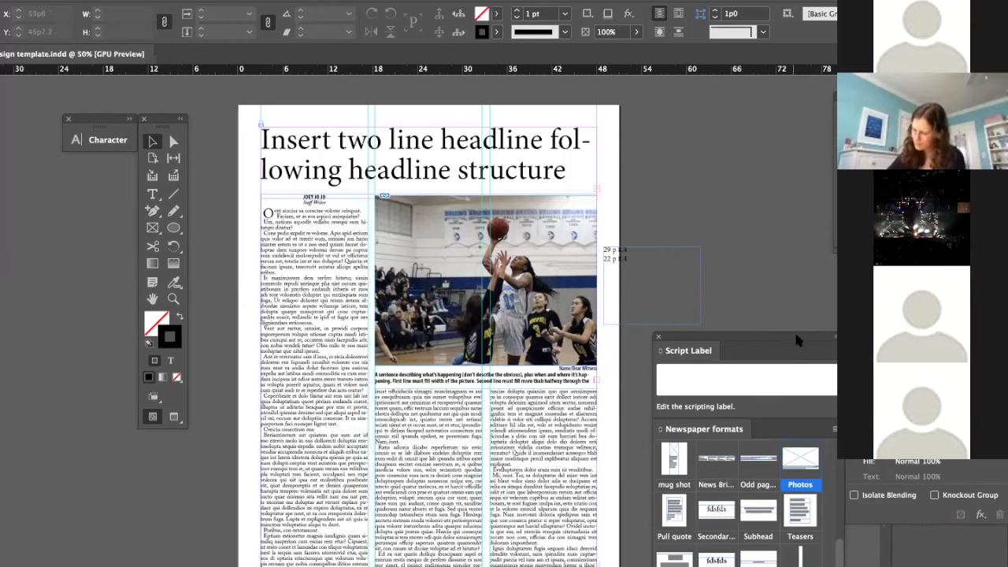
Bring the Newspaper formats library fully into view beside the page at its first items, and reposition the document window
drag(792, 332, 759, 163)
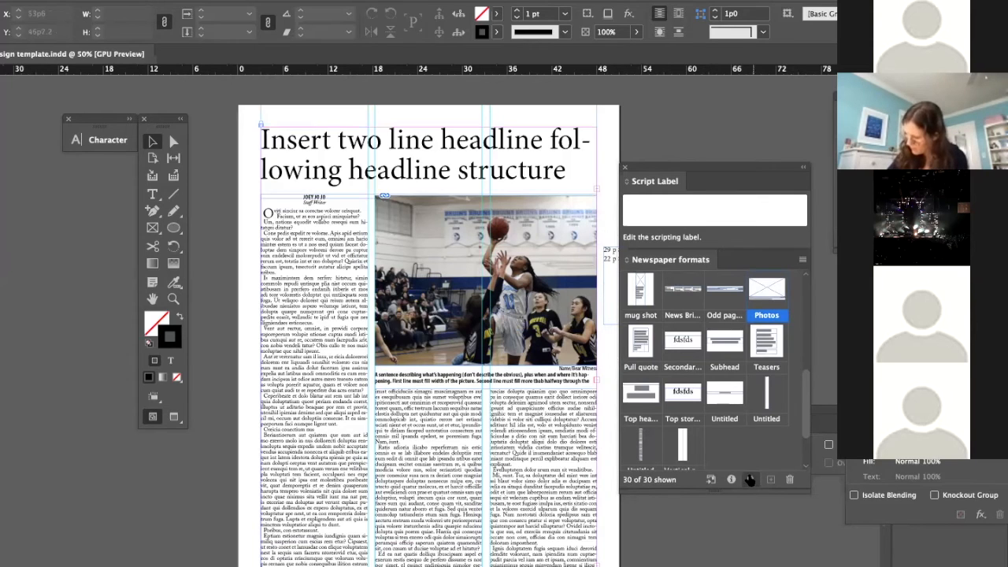
drag(805, 415, 805, 323)
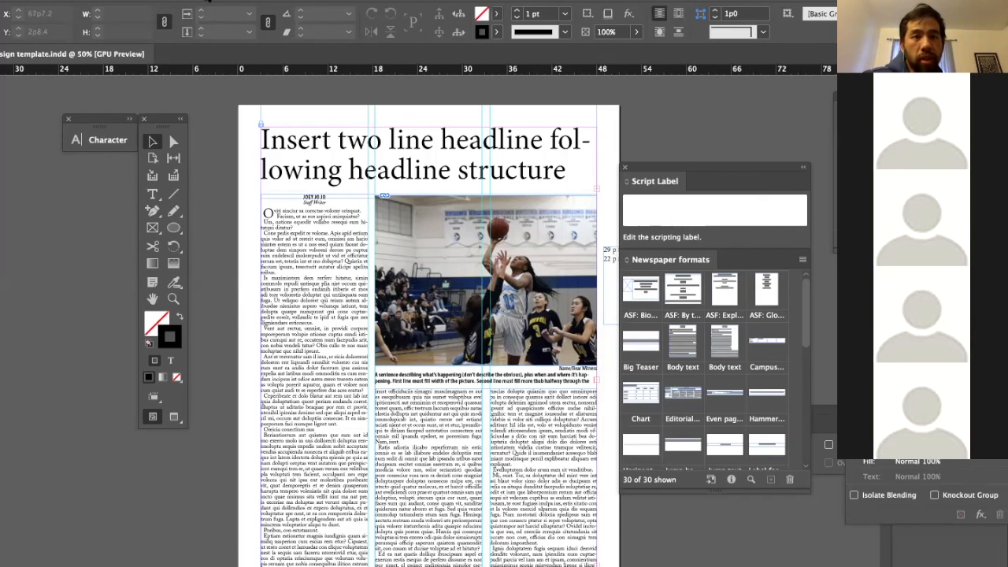
drag(208, 3, 251, 2)
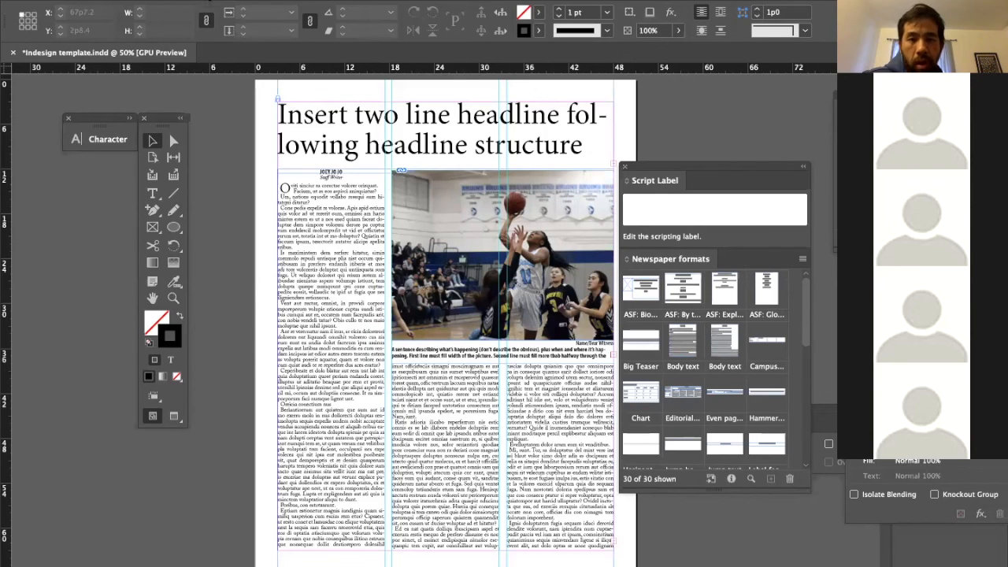